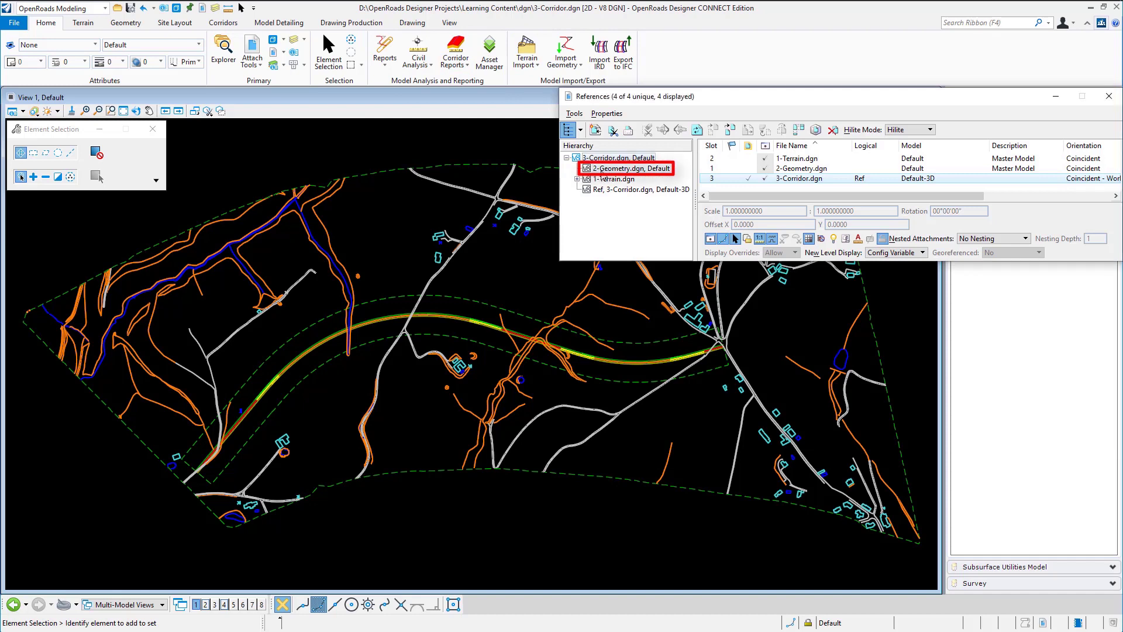
Step: Review 2-Geometry.dgn's superelevation elements, then show 1-Terrain.dgn's nested ground survey attachment
{"action": "left_click", "coordinate": [602, 171]}
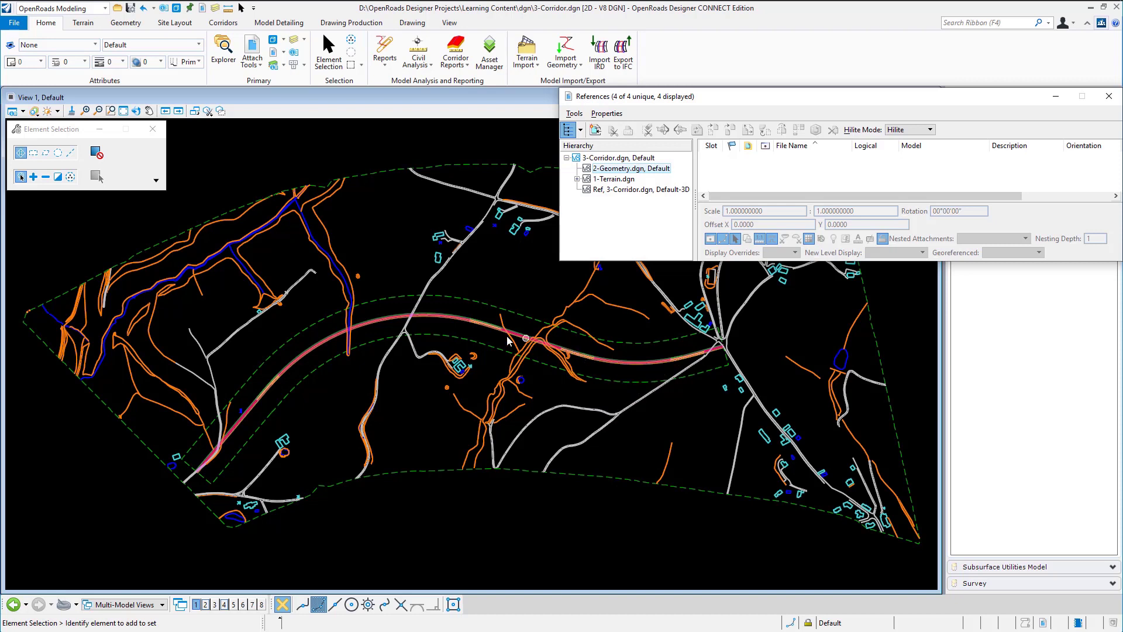
{"action": "mouse_move", "coordinate": [458, 320]}
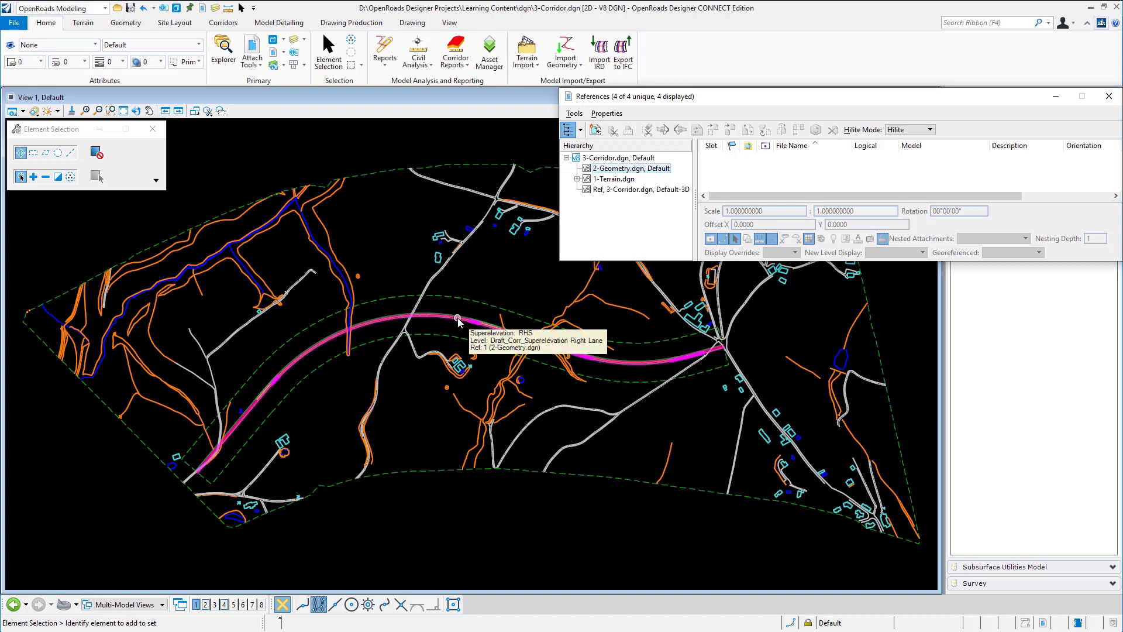
{"action": "mouse_move", "coordinate": [459, 298]}
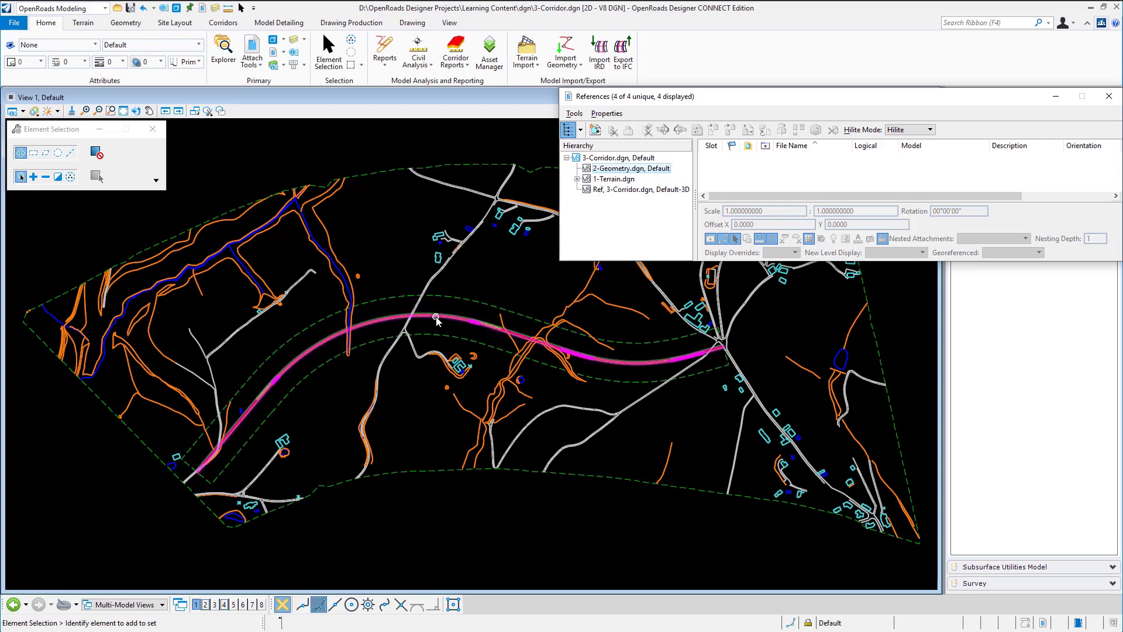
{"action": "left_click", "coordinate": [612, 179]}
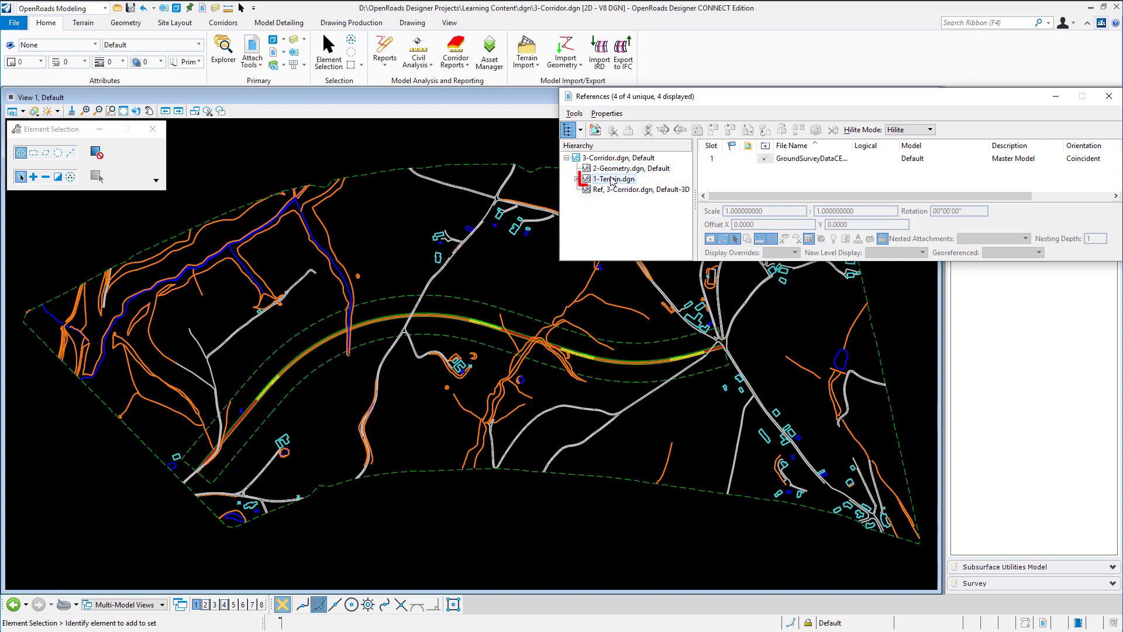
Step: Select and deselect the terrain boundary, then list 3-Corridor.dgn's three direct references
{"action": "left_click", "coordinate": [378, 177]}
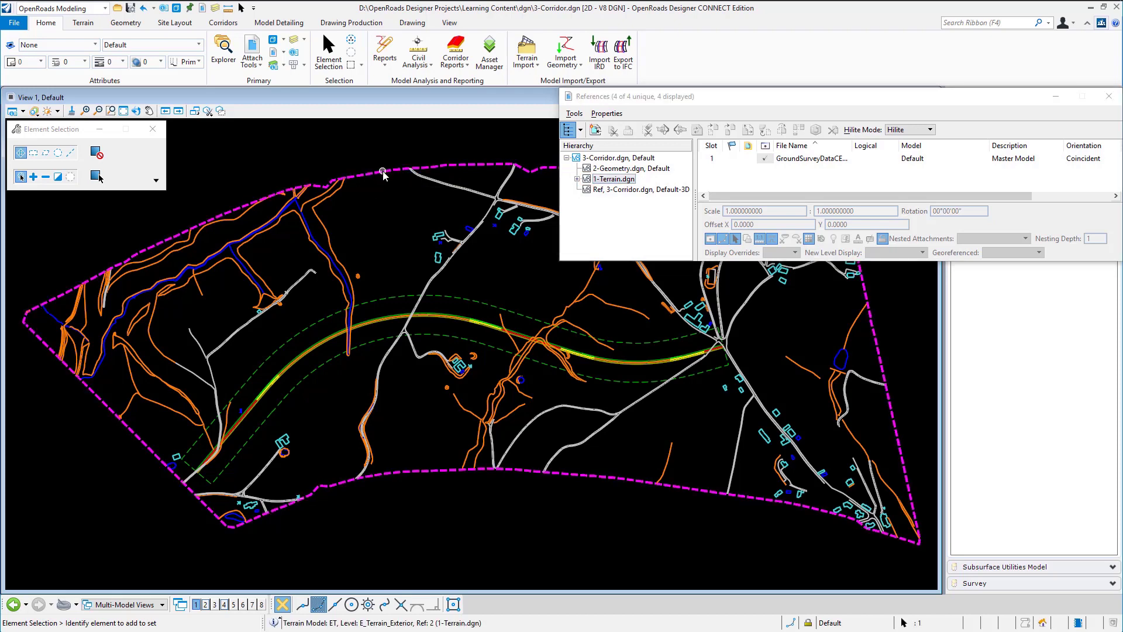
{"action": "mouse_move", "coordinate": [383, 178]}
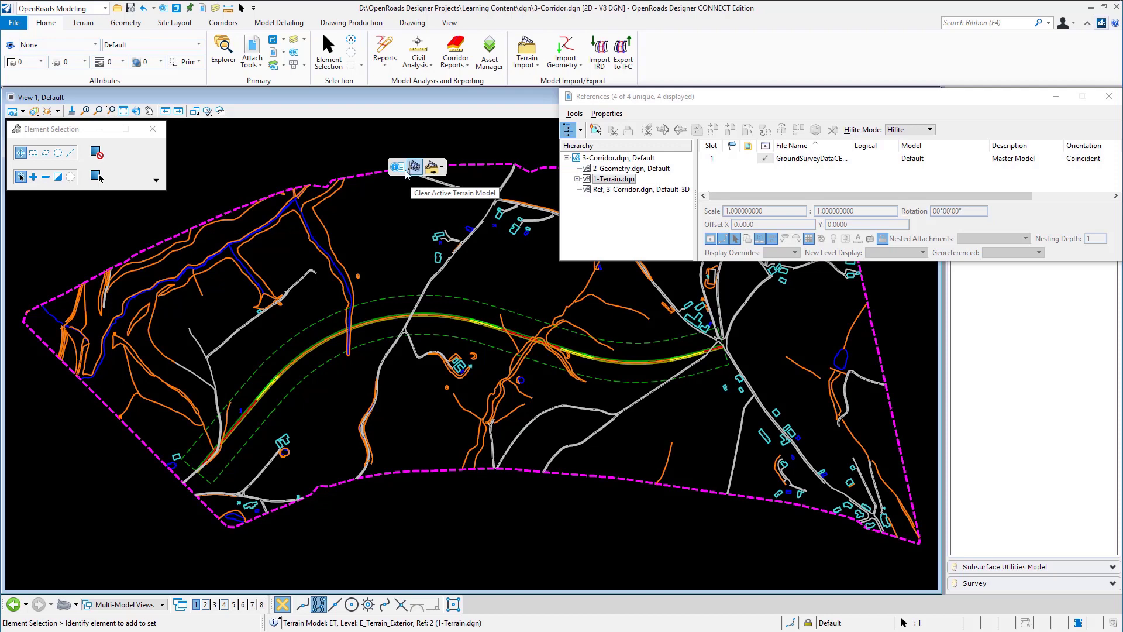
{"action": "left_click", "coordinate": [380, 193]}
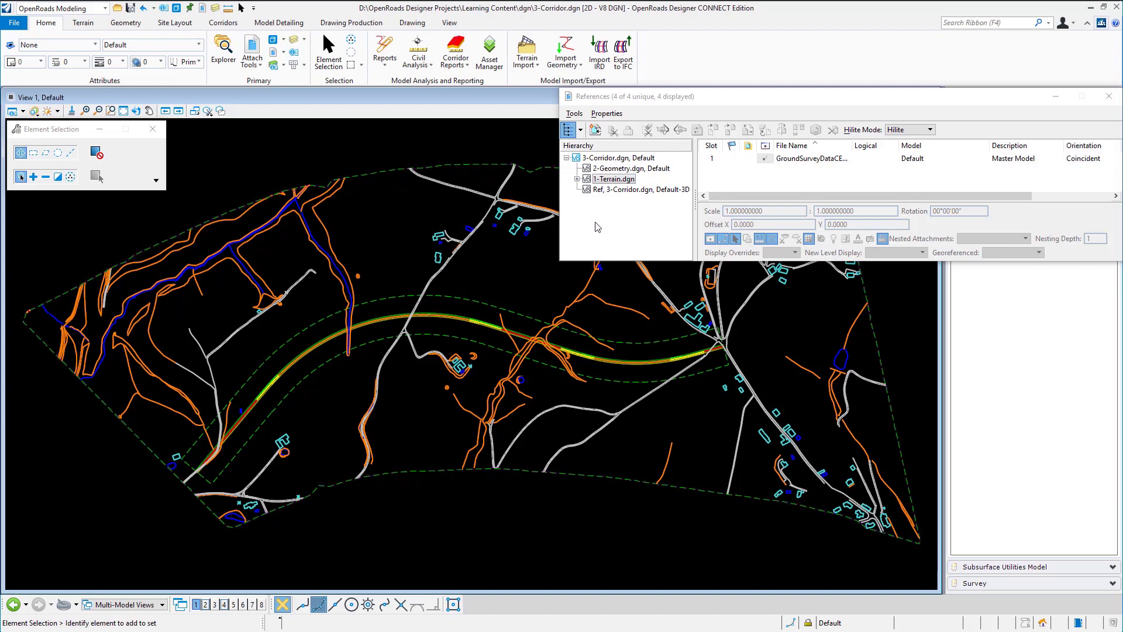
{"action": "left_click", "coordinate": [618, 158]}
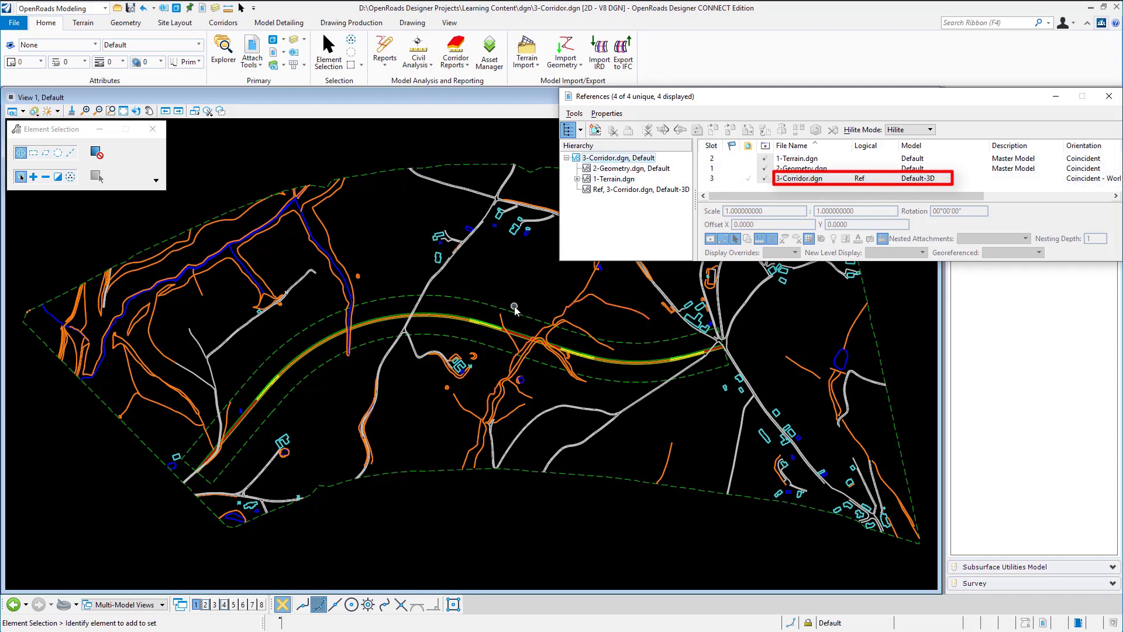
Step: Close References and create corridor 'Main Road' on baseline GeomBL5 with its active profile
{"action": "left_click", "coordinate": [1109, 98]}
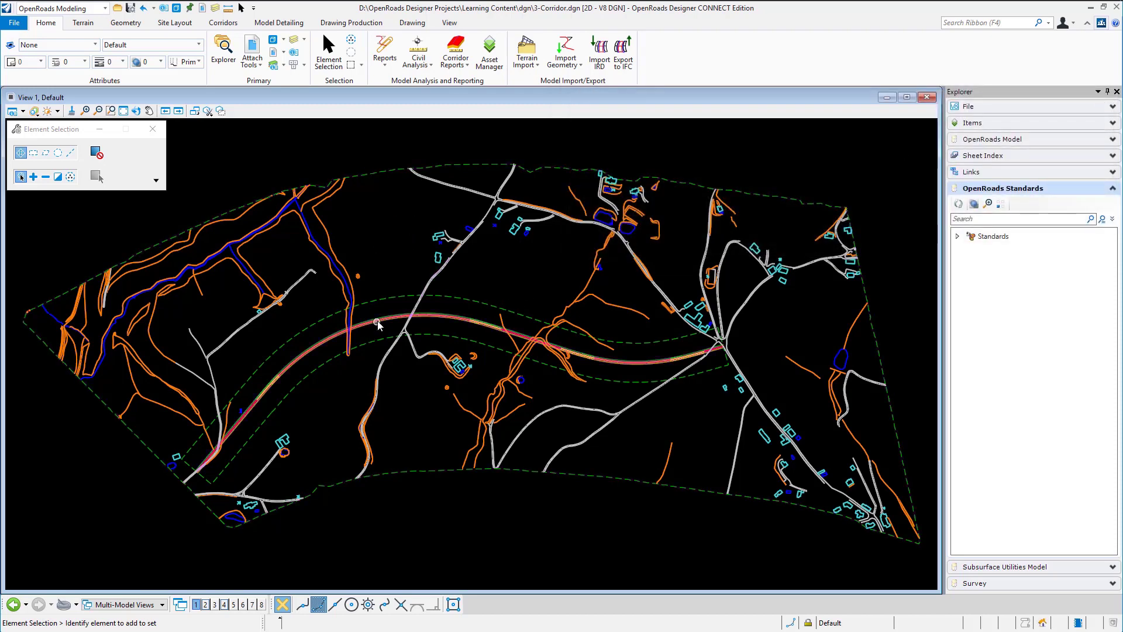
{"action": "mouse_move", "coordinate": [378, 326]}
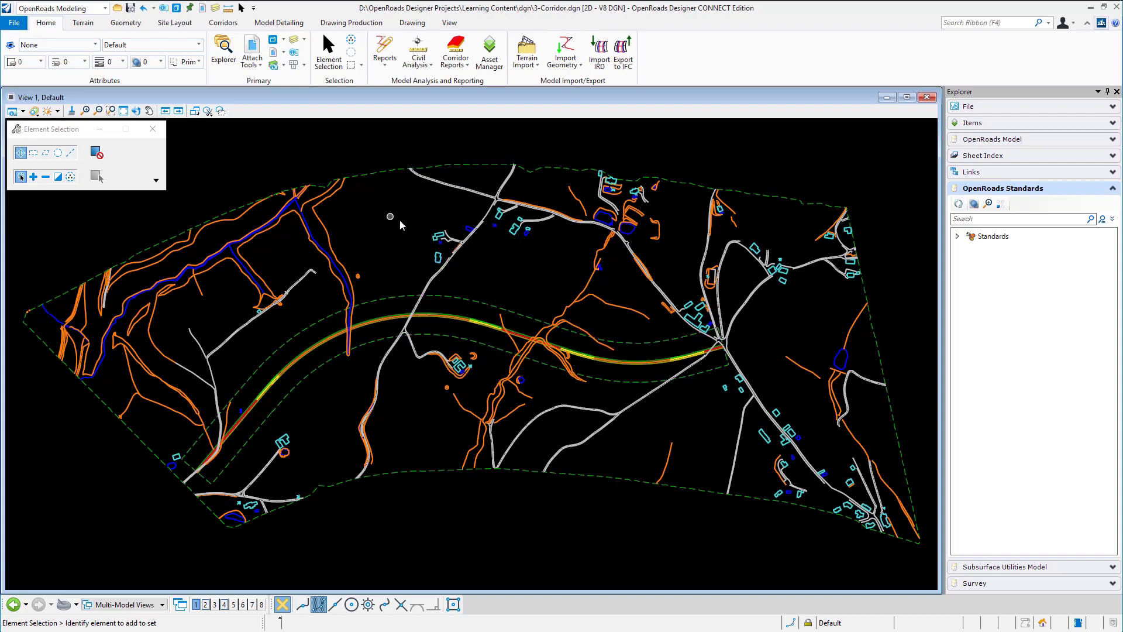
{"action": "left_click", "coordinate": [220, 25]}
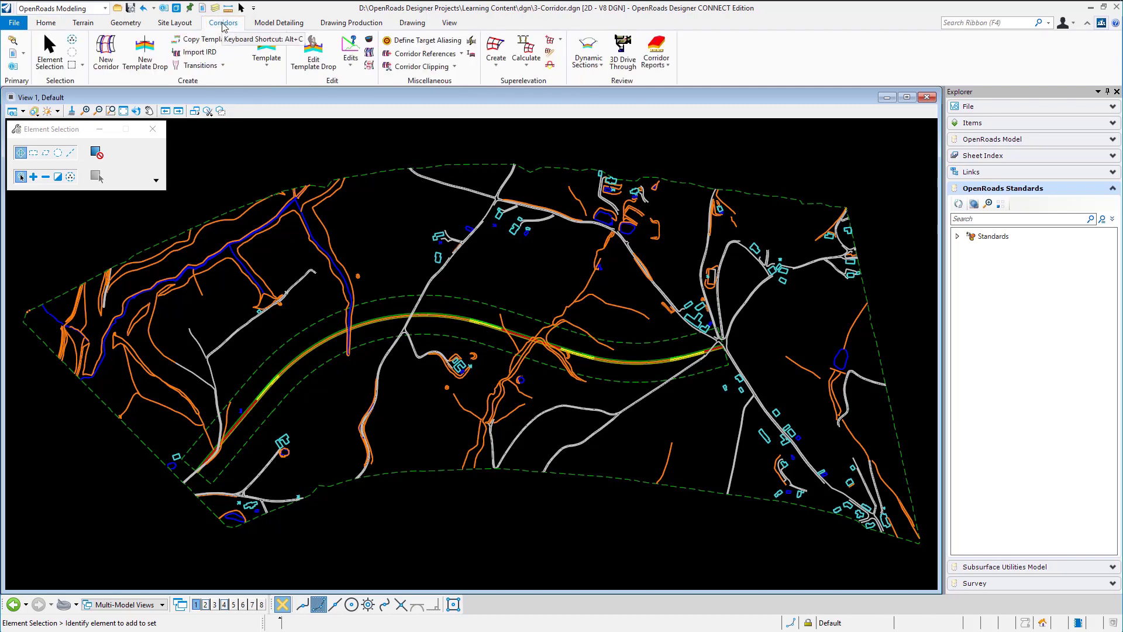
{"action": "left_click", "coordinate": [107, 49]}
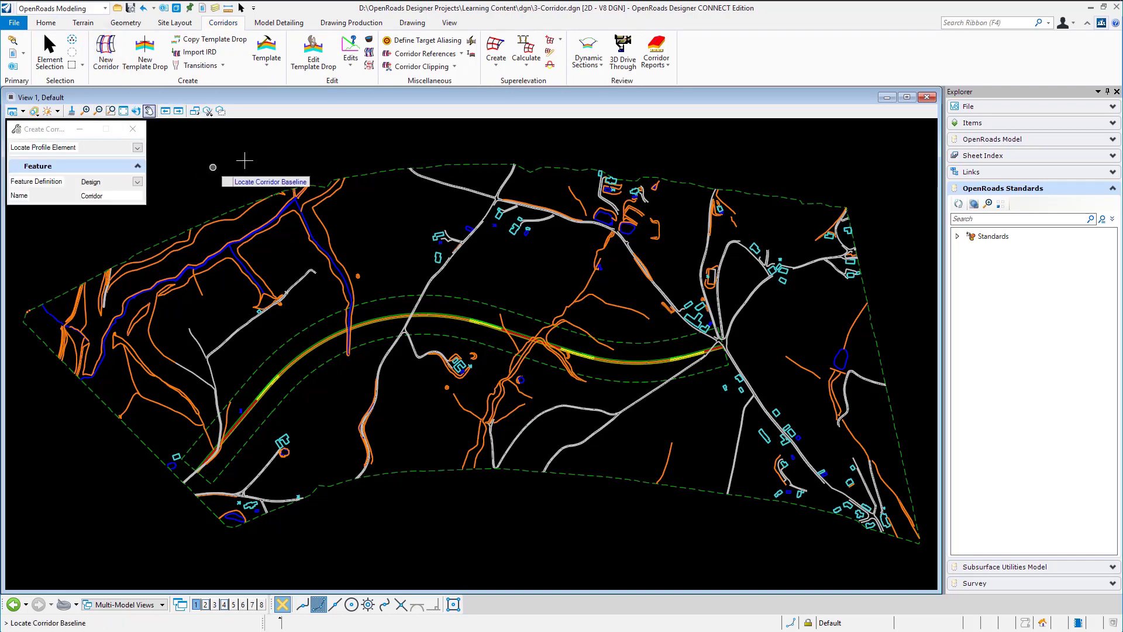
{"action": "scroll", "coordinate": [366, 320], "scroll_direction": "up", "scroll_amount": 3}
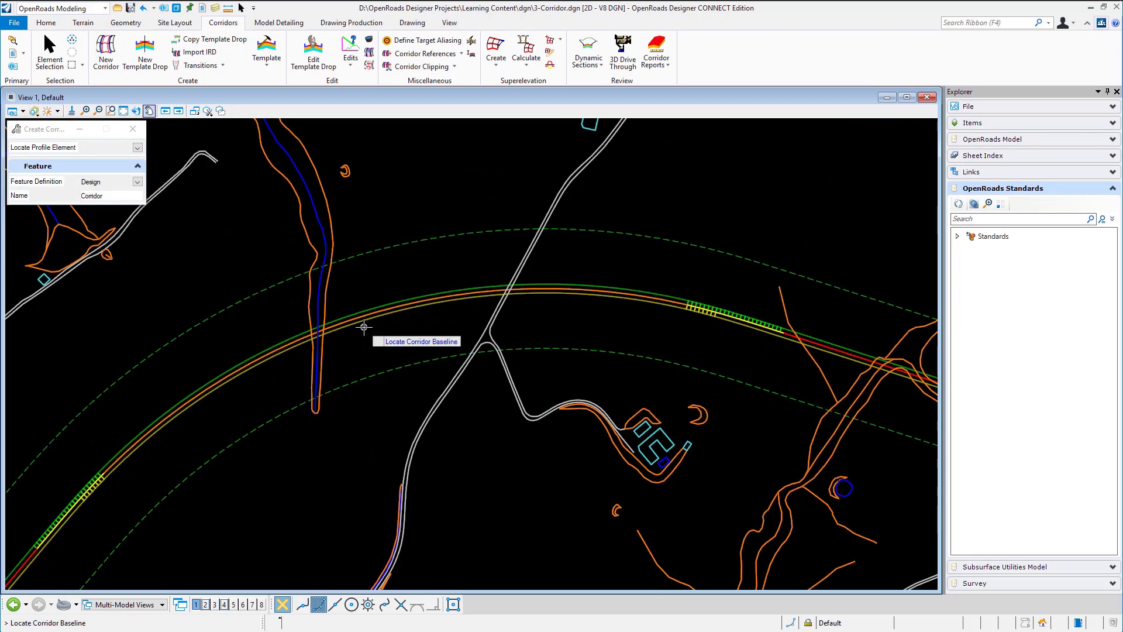
{"action": "left_click", "coordinate": [372, 315]}
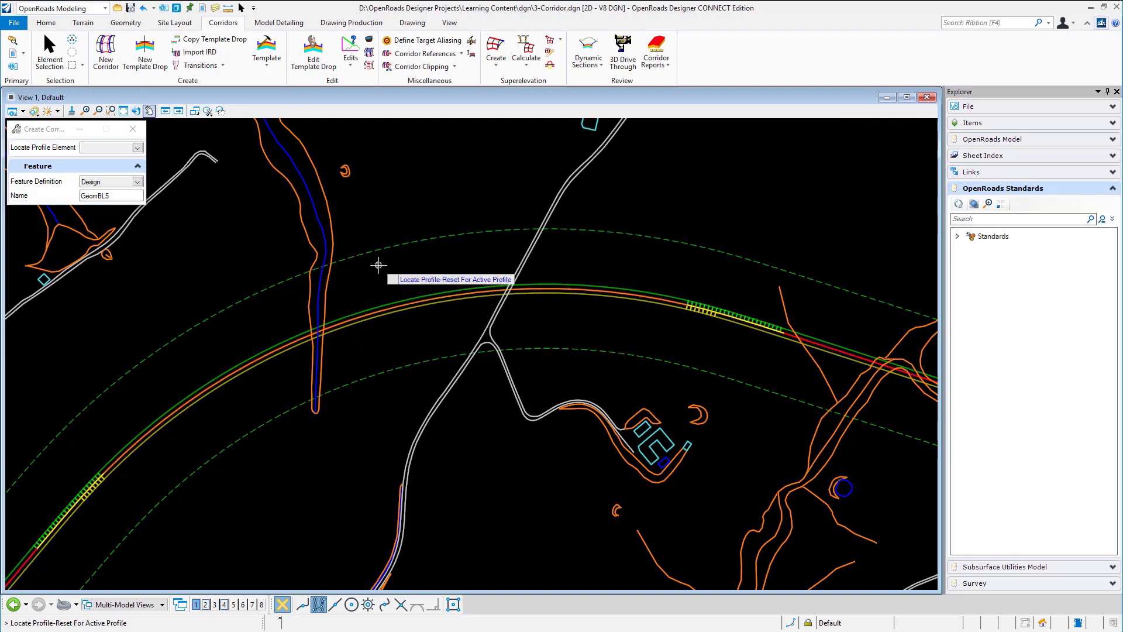
{"action": "right_click", "coordinate": [379, 265]}
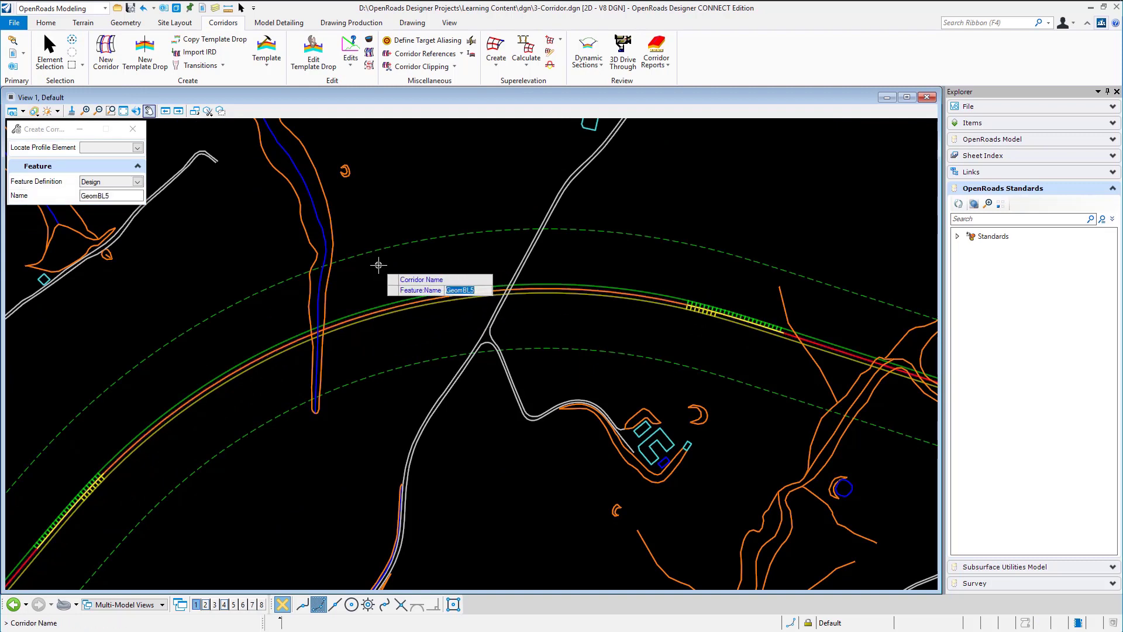
{"action": "type", "text": "Main Road"}
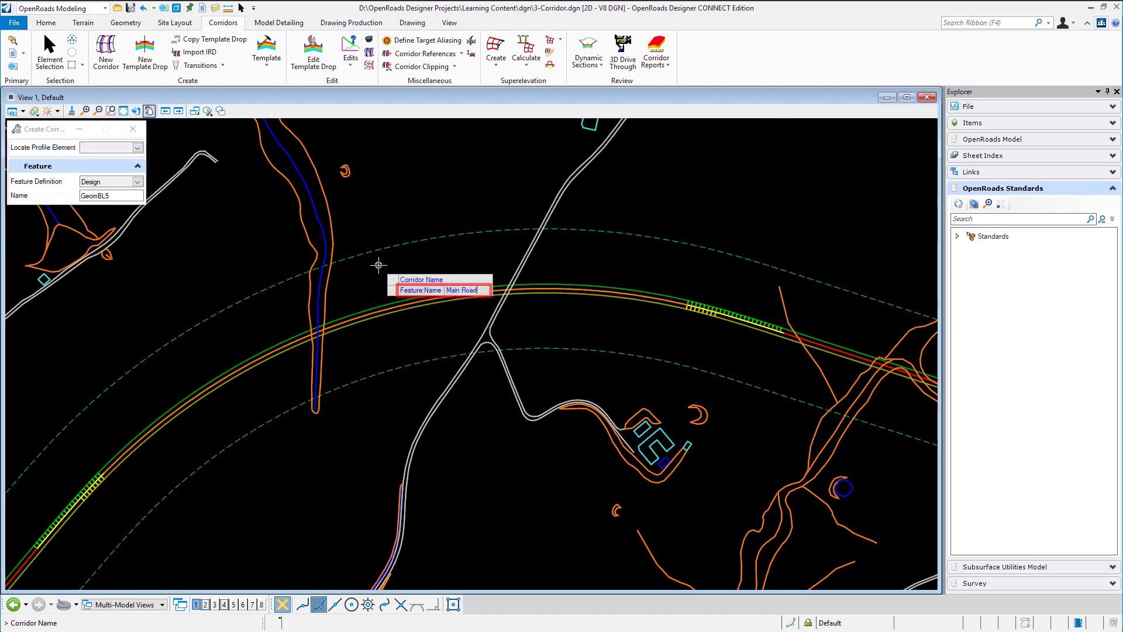
{"action": "key", "text": "Return"}
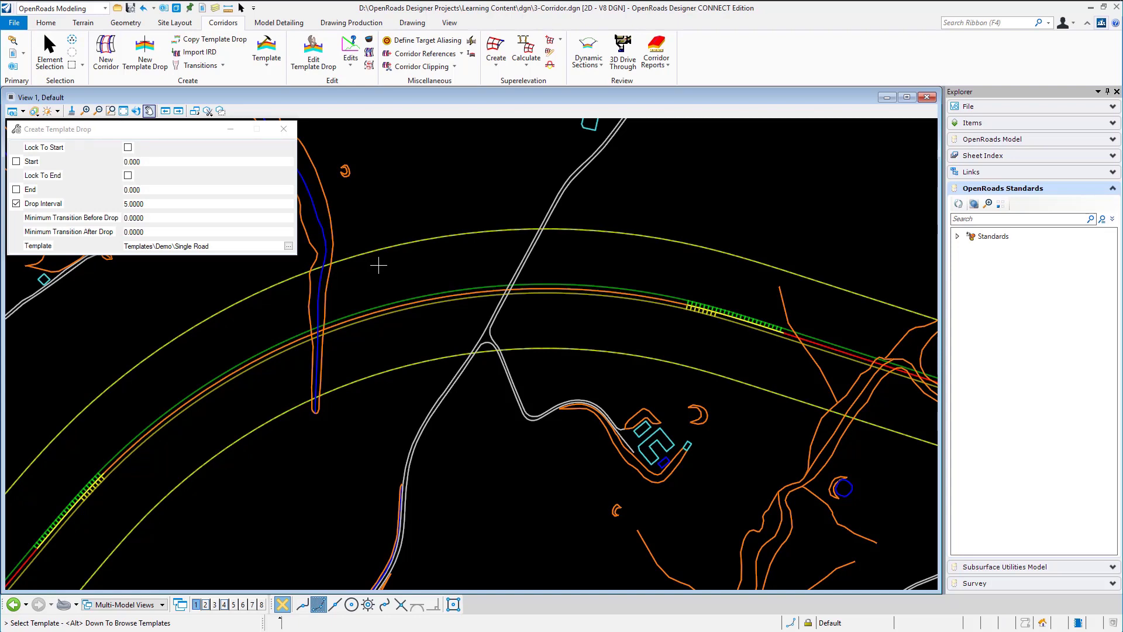
Step: Preview the Demo Asphalt Pavement and 2 Lanes templates, then pick Templates\Demo\Single Road
{"action": "scroll", "coordinate": [384, 304], "scroll_direction": "down", "scroll_amount": 2}
{"action": "scroll", "coordinate": [389, 301], "scroll_direction": "down", "scroll_amount": 1}
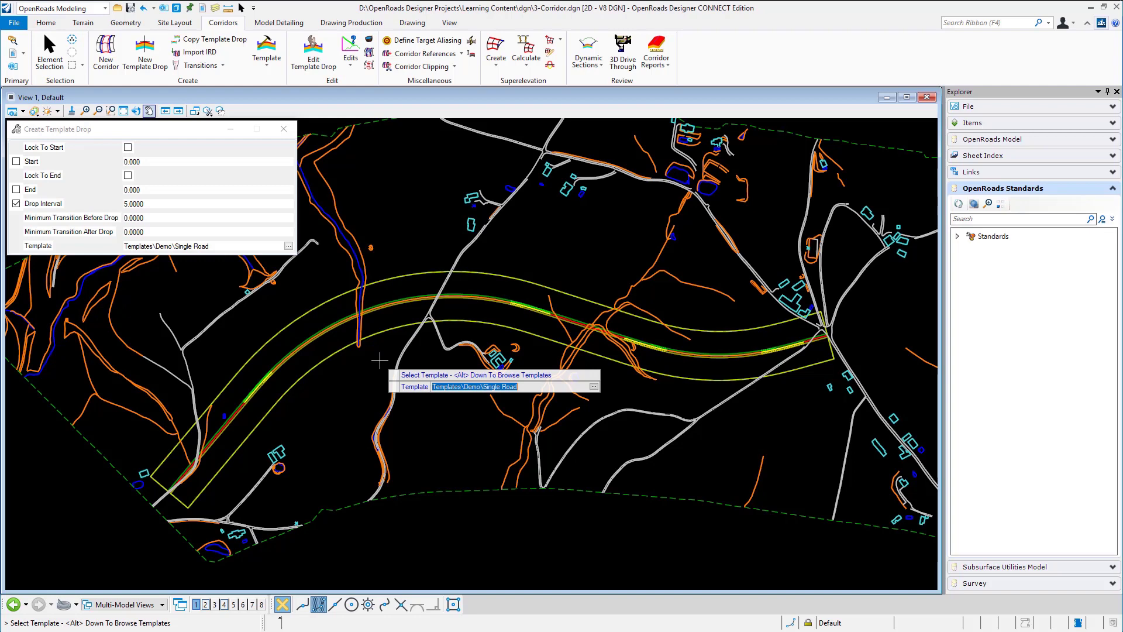
{"action": "key", "text": "alt+Down"}
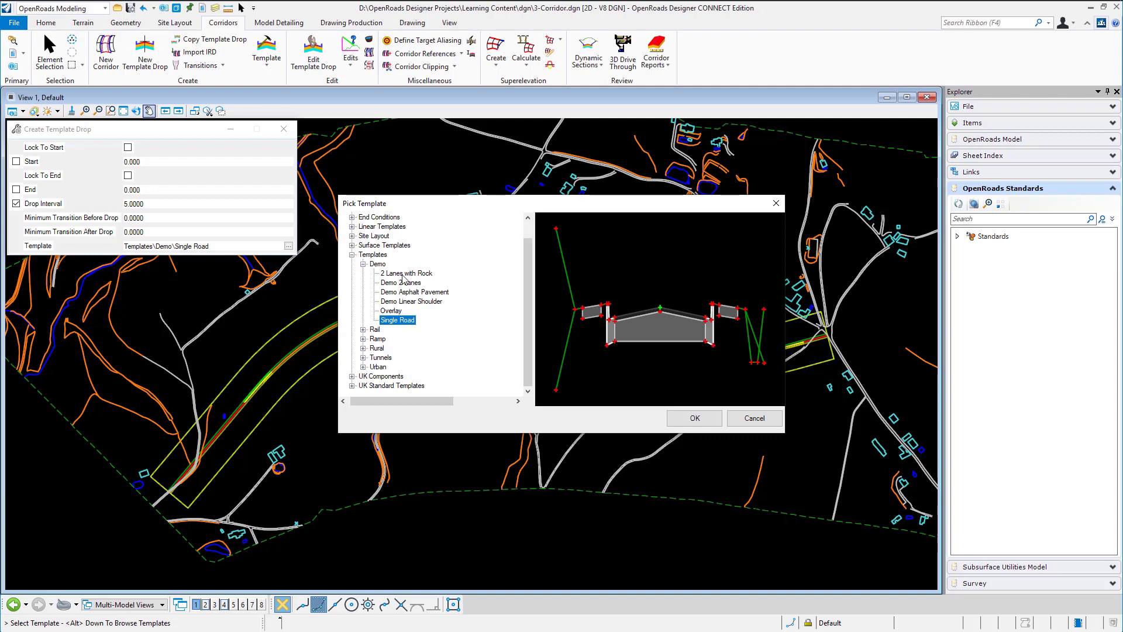
{"action": "left_click", "coordinate": [400, 293]}
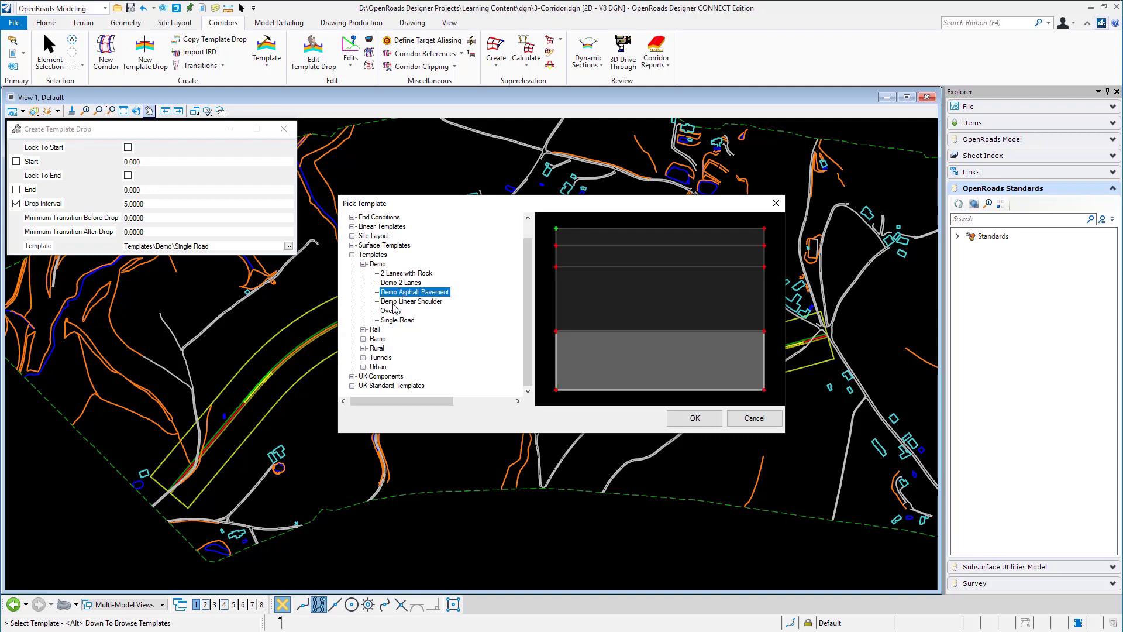
{"action": "left_click", "coordinate": [397, 284]}
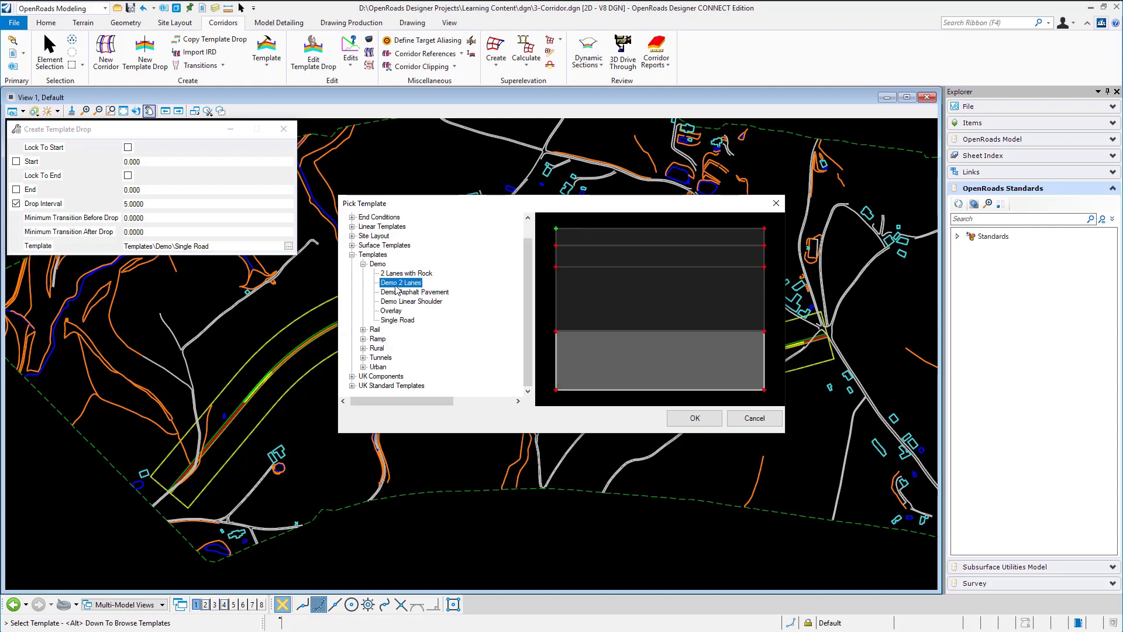
{"action": "left_click", "coordinate": [386, 322]}
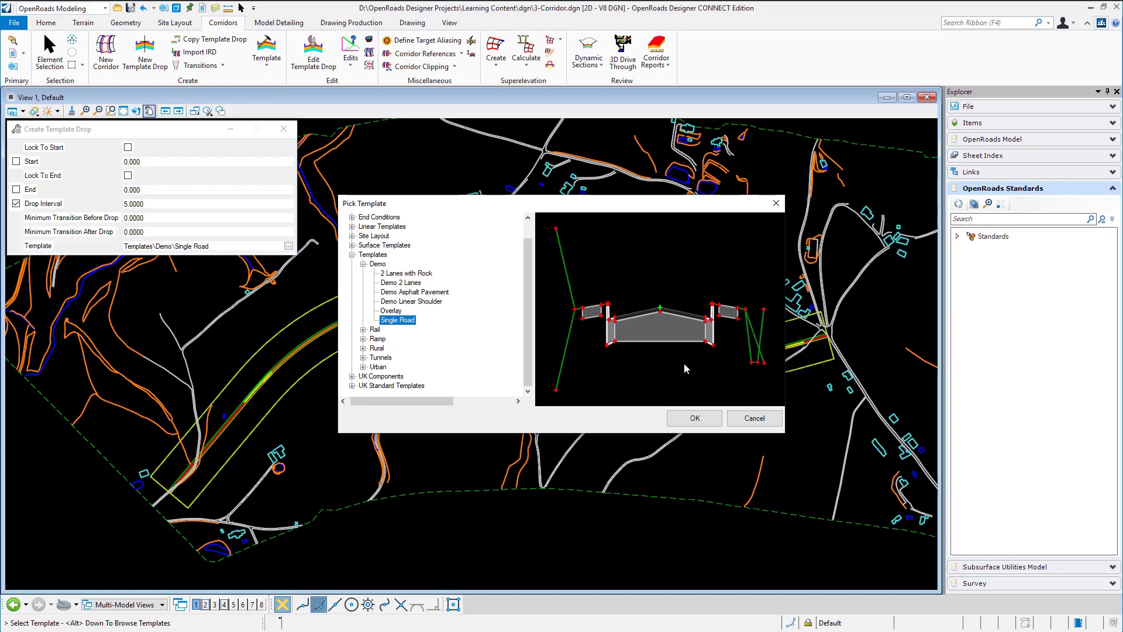
{"action": "left_click", "coordinate": [697, 419]}
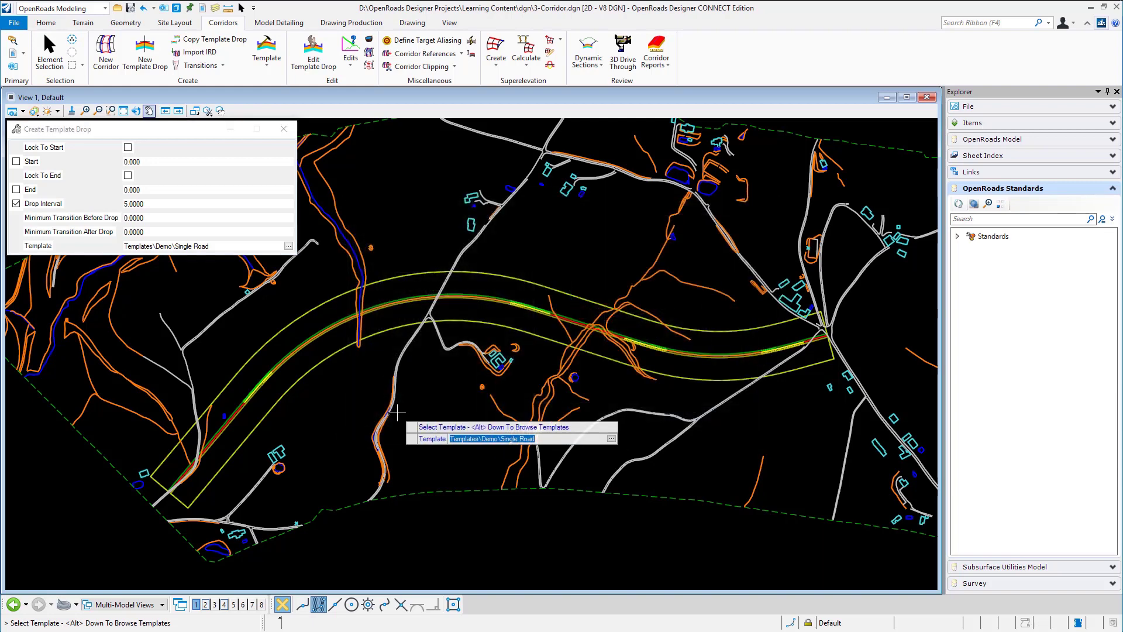
Step: Drop Single Road from station 0.000 to 1522.939 at a 5.0000 interval, zero transitions
{"action": "left_click", "coordinate": [421, 403]}
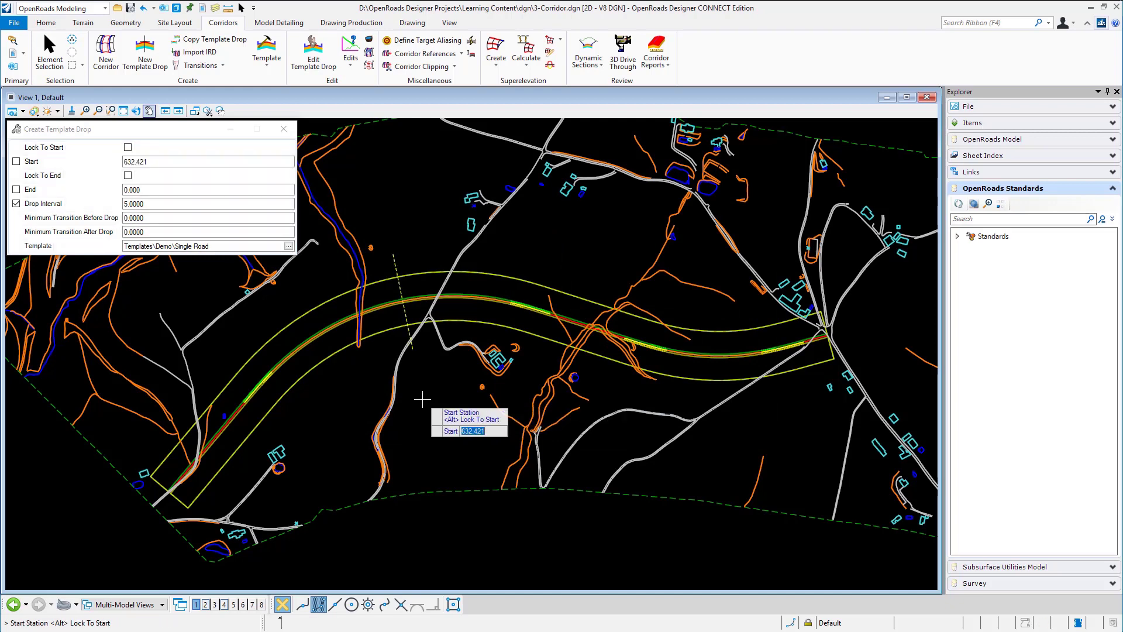
{"action": "left_click", "coordinate": [170, 567]}
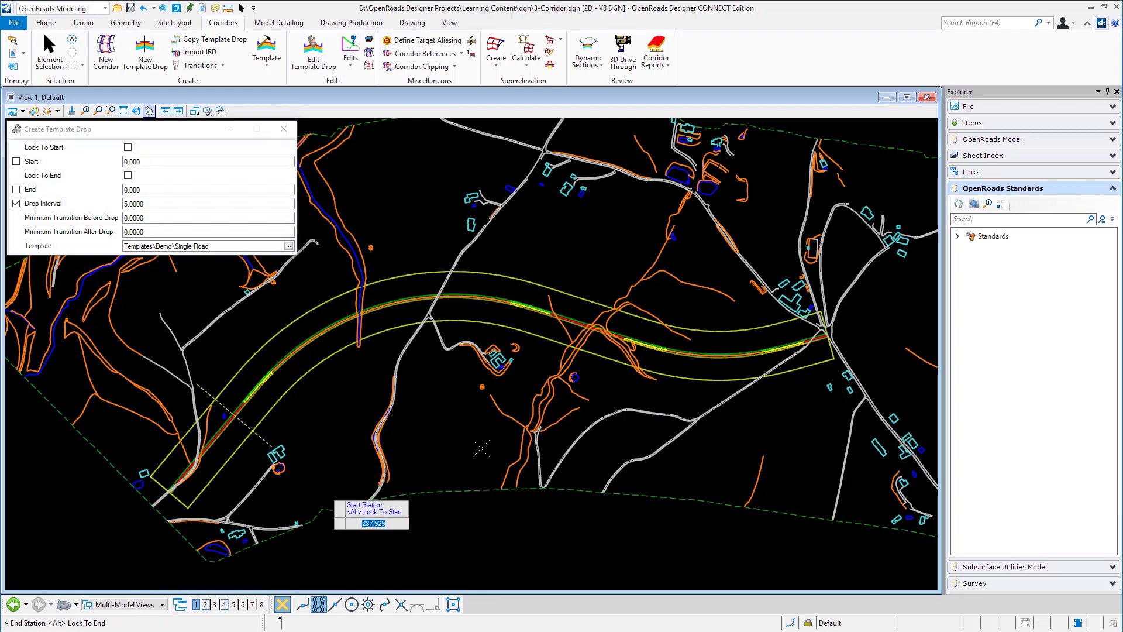
{"action": "left_click", "coordinate": [854, 355]}
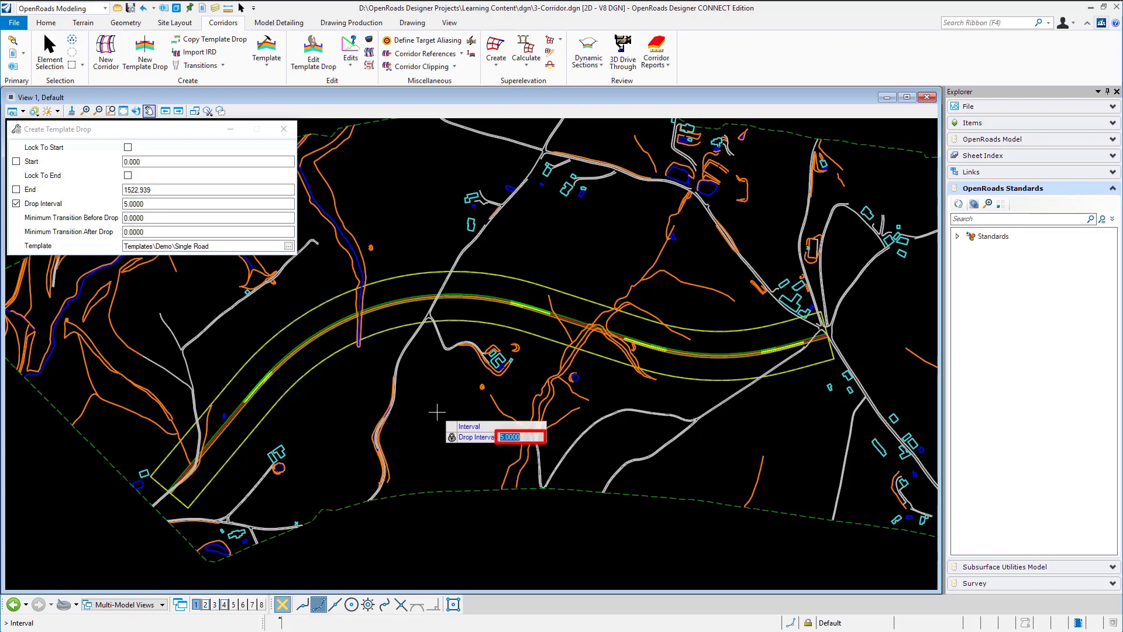
{"action": "left_click", "coordinate": [437, 412]}
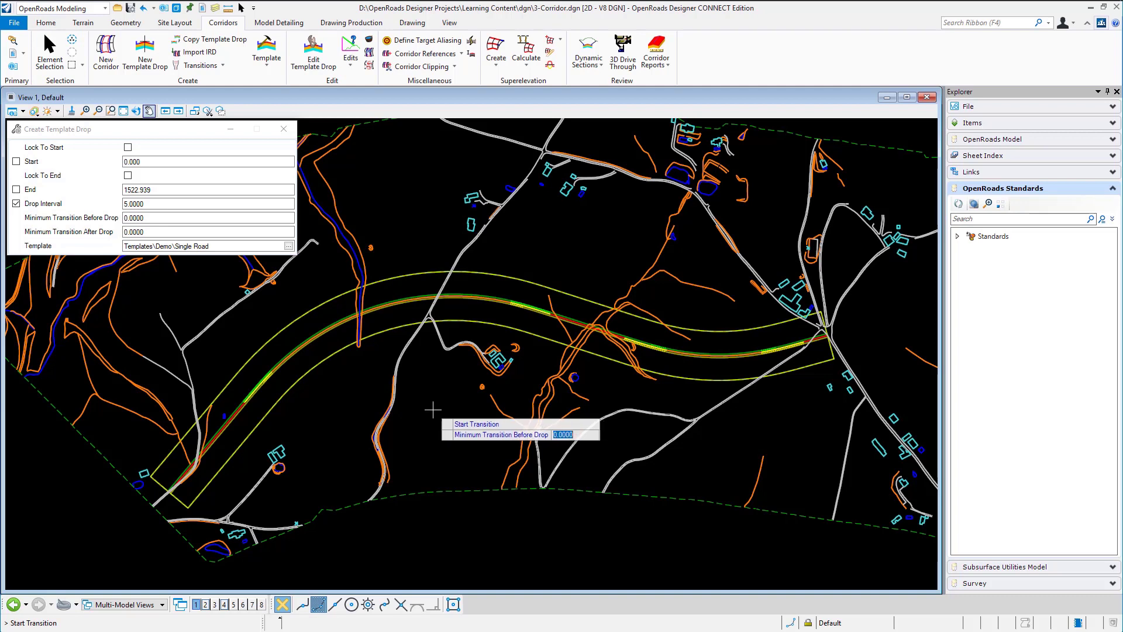
{"action": "left_click", "coordinate": [433, 411]}
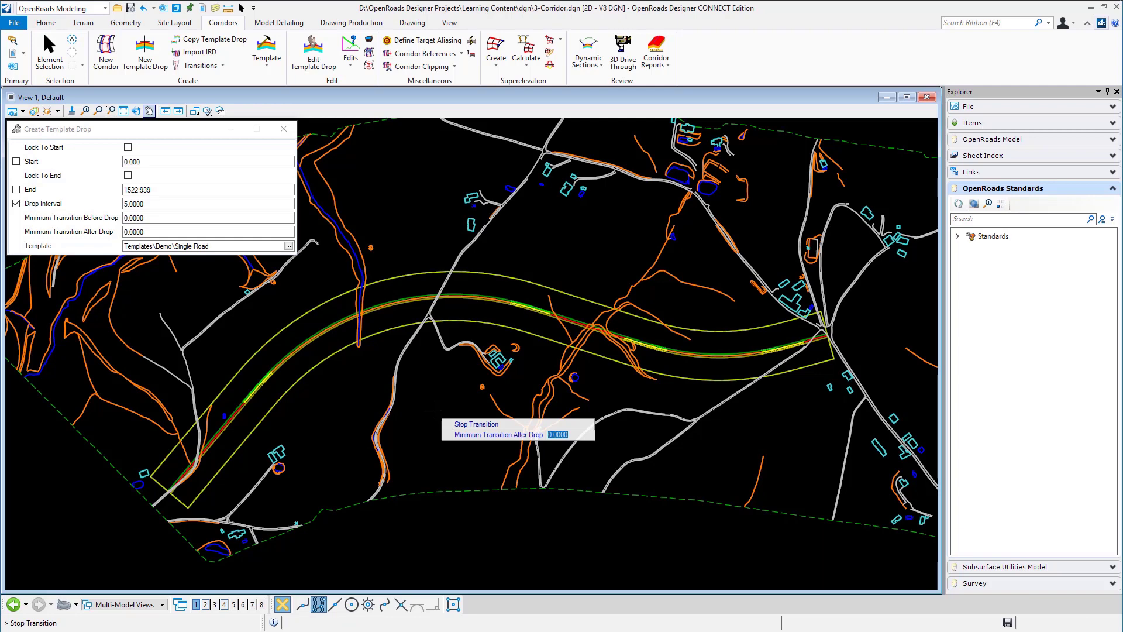
{"action": "left_click", "coordinate": [433, 410]}
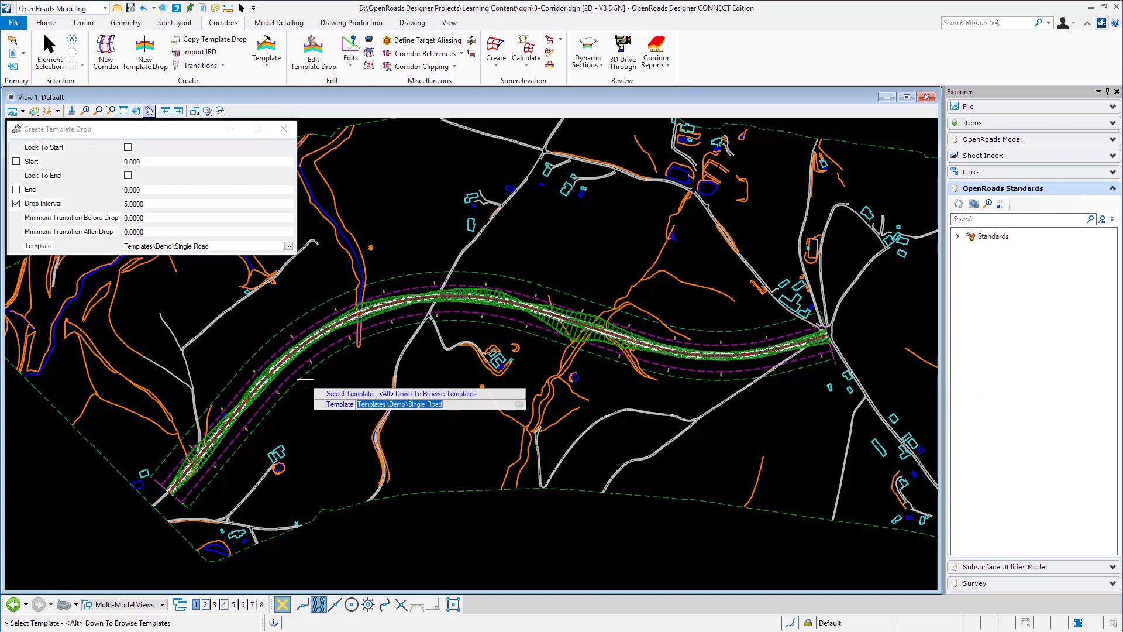
Step: Exit template drop creation and verify Main Road's Single Road drop spans 0.000 to 1522.939
{"action": "scroll", "coordinate": [305, 380], "scroll_direction": "up", "scroll_amount": 5}
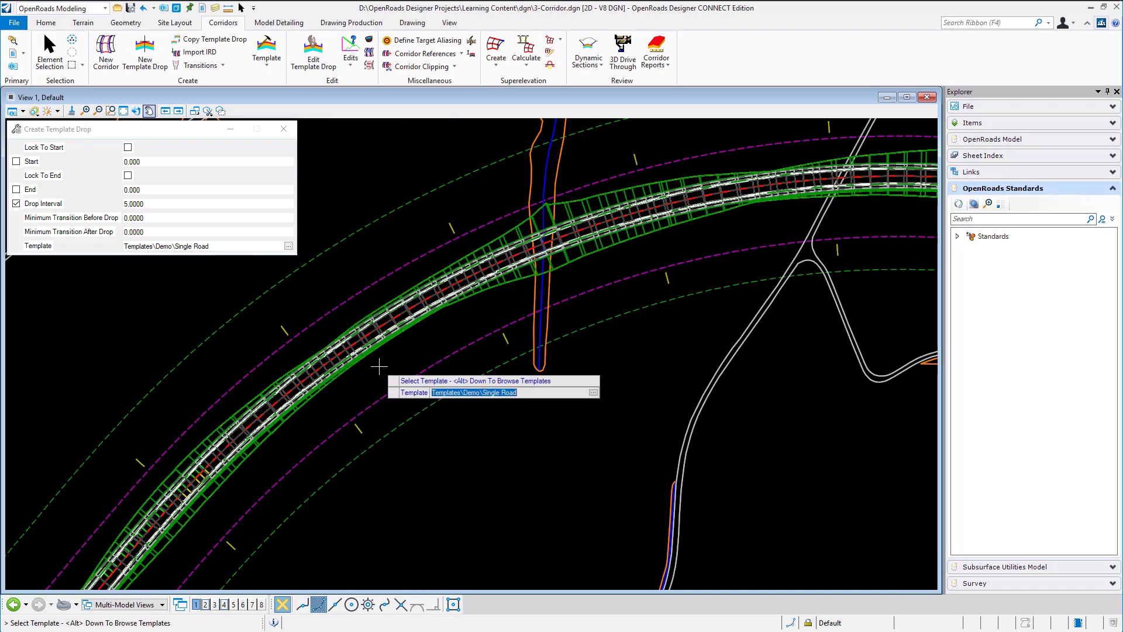
{"action": "left_click", "coordinate": [49, 52]}
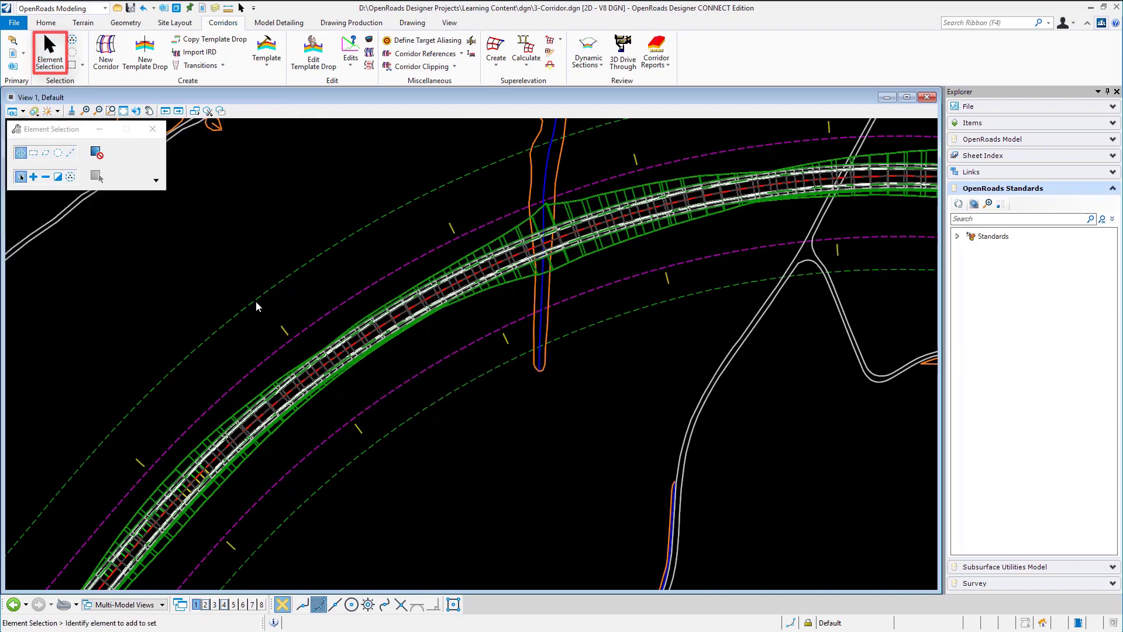
{"action": "left_click", "coordinate": [280, 326]}
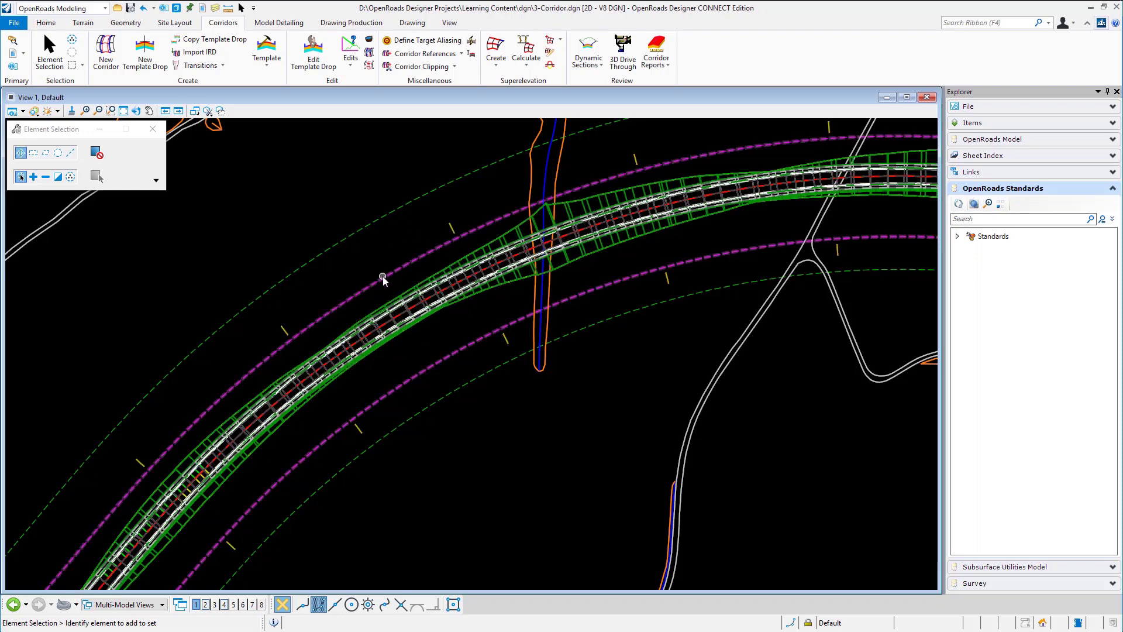
{"action": "scroll", "coordinate": [383, 280], "scroll_direction": "down", "scroll_amount": 2}
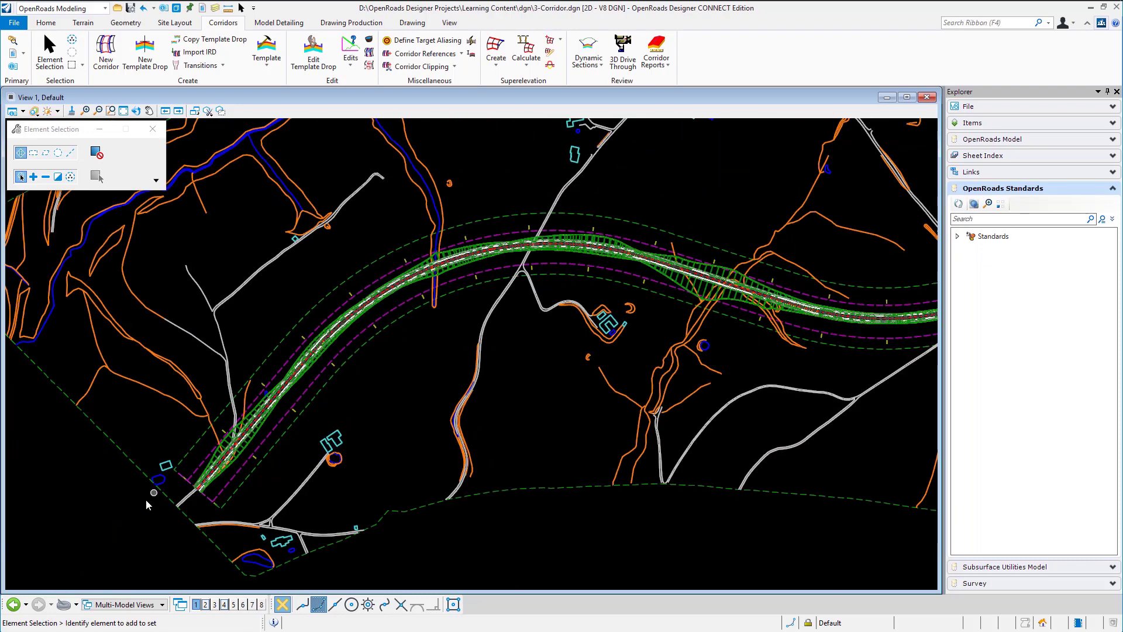
{"action": "scroll", "coordinate": [158, 492], "scroll_direction": "up", "scroll_amount": 1}
{"action": "left_click", "coordinate": [176, 461]}
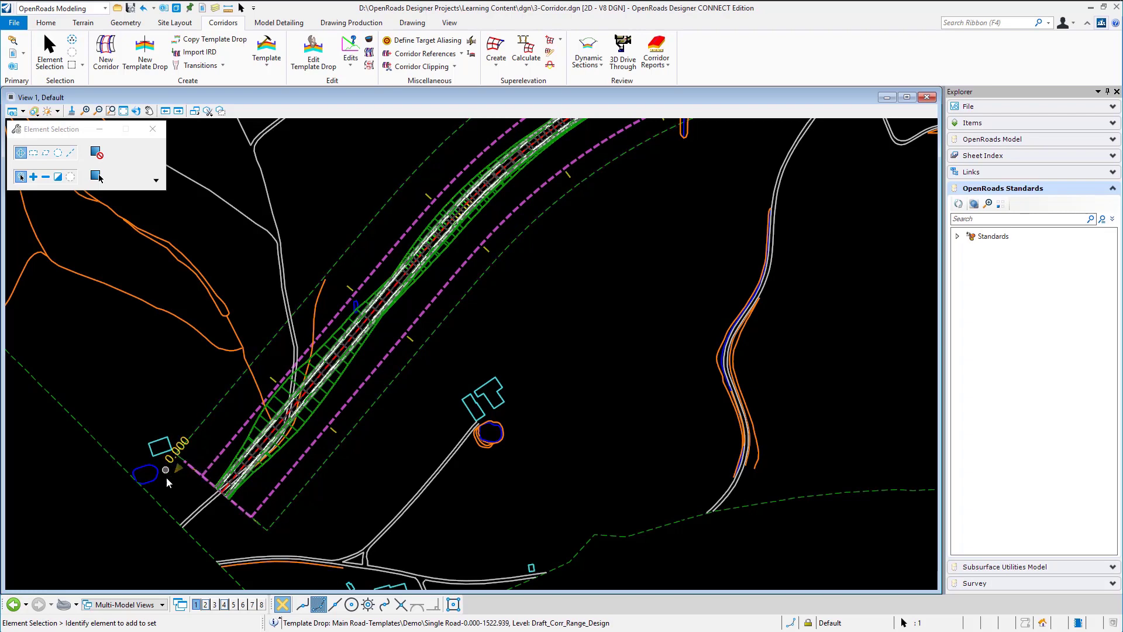
{"action": "scroll", "coordinate": [169, 492], "scroll_direction": "down", "scroll_amount": 3}
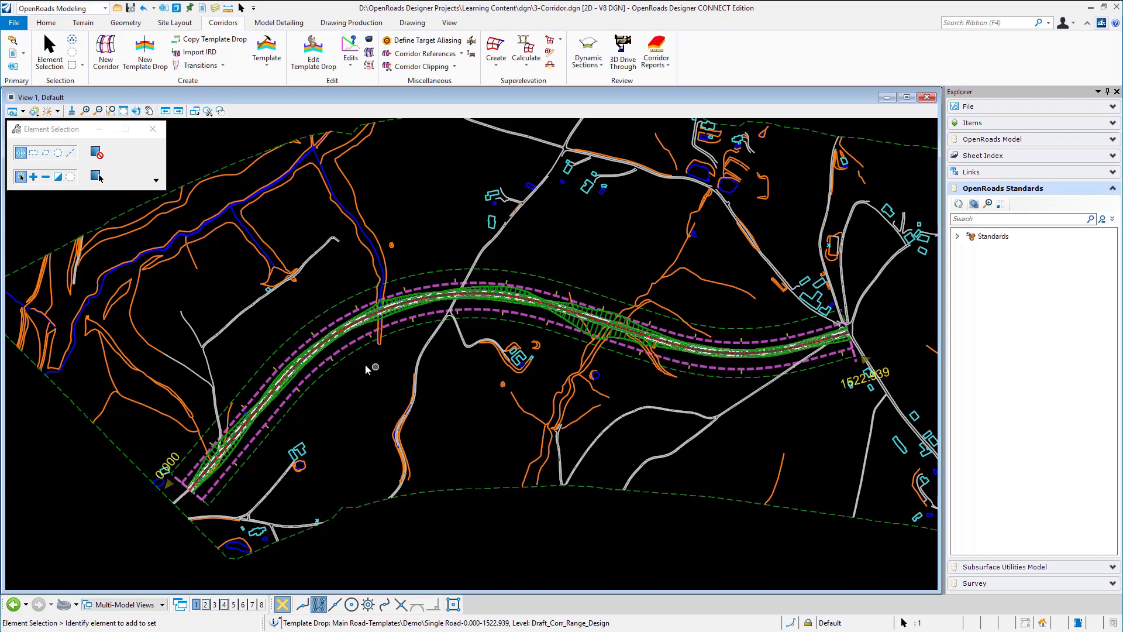
{"action": "scroll", "coordinate": [379, 304], "scroll_direction": "up", "scroll_amount": 2}
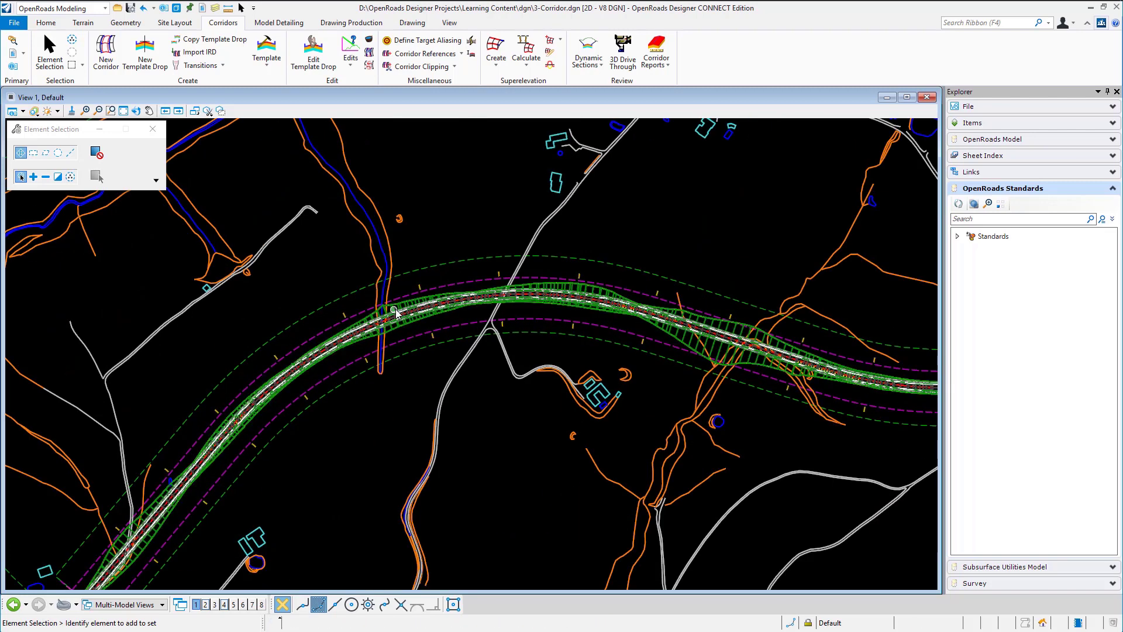
{"action": "scroll", "coordinate": [396, 313], "scroll_direction": "up", "scroll_amount": 2}
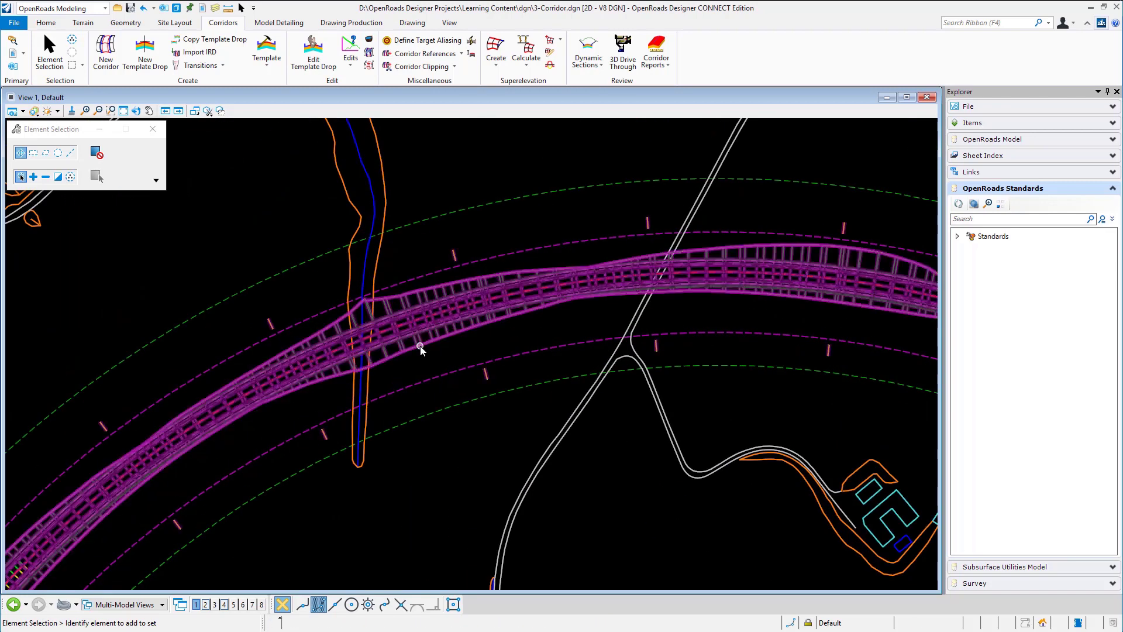
Step: Turn off display of the 3-Corridor.dgn Default-3D reference and close References
{"action": "left_click", "coordinate": [203, 7]}
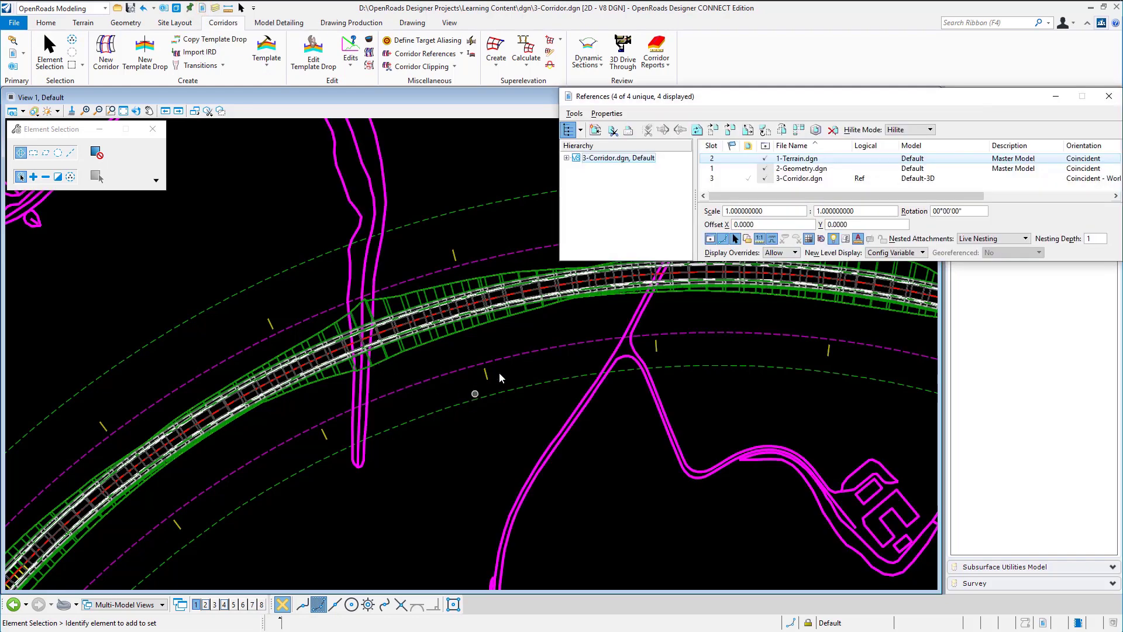
{"action": "left_click", "coordinate": [755, 178]}
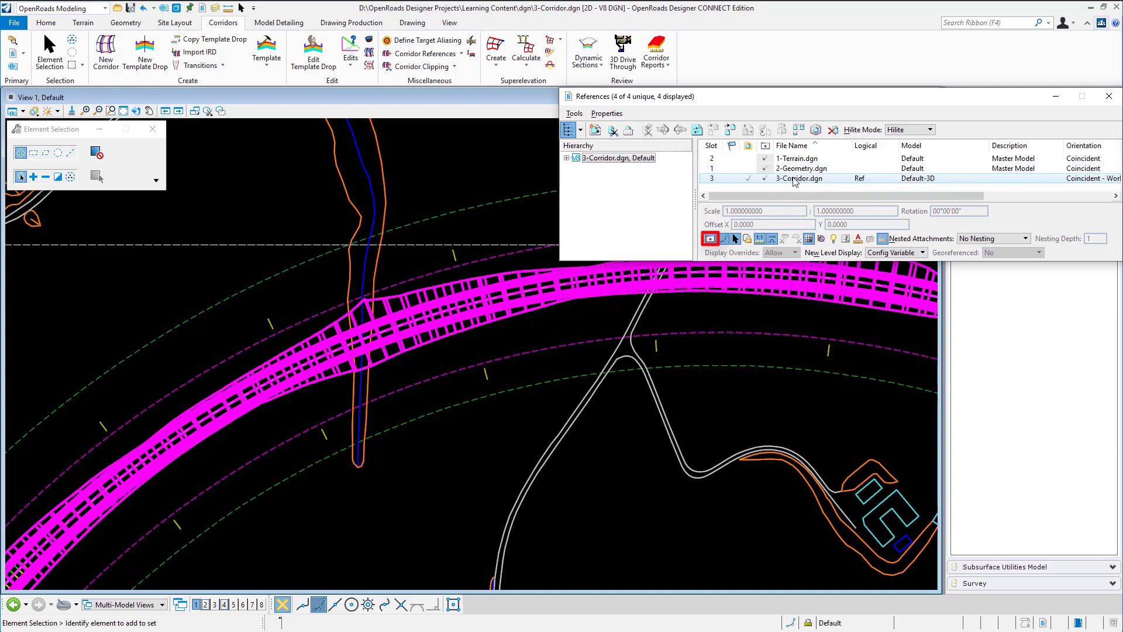
{"action": "left_click", "coordinate": [709, 239]}
{"action": "scroll", "coordinate": [312, 373], "scroll_direction": "up", "scroll_amount": 2}
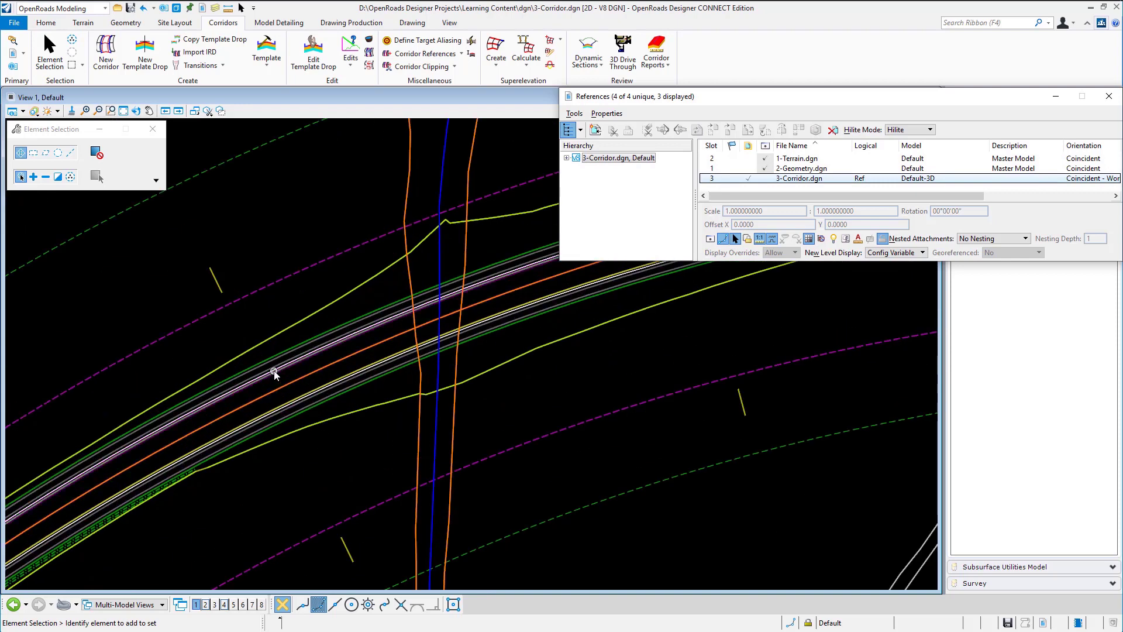
{"action": "scroll", "coordinate": [274, 375], "scroll_direction": "up", "scroll_amount": 3}
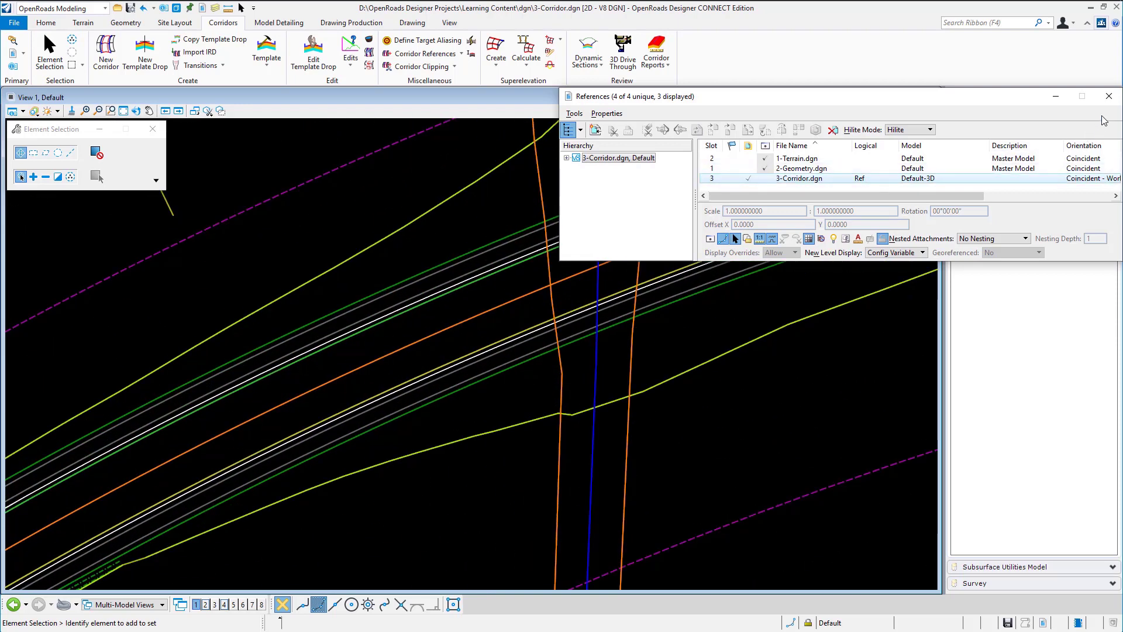
{"action": "left_click", "coordinate": [1109, 98]}
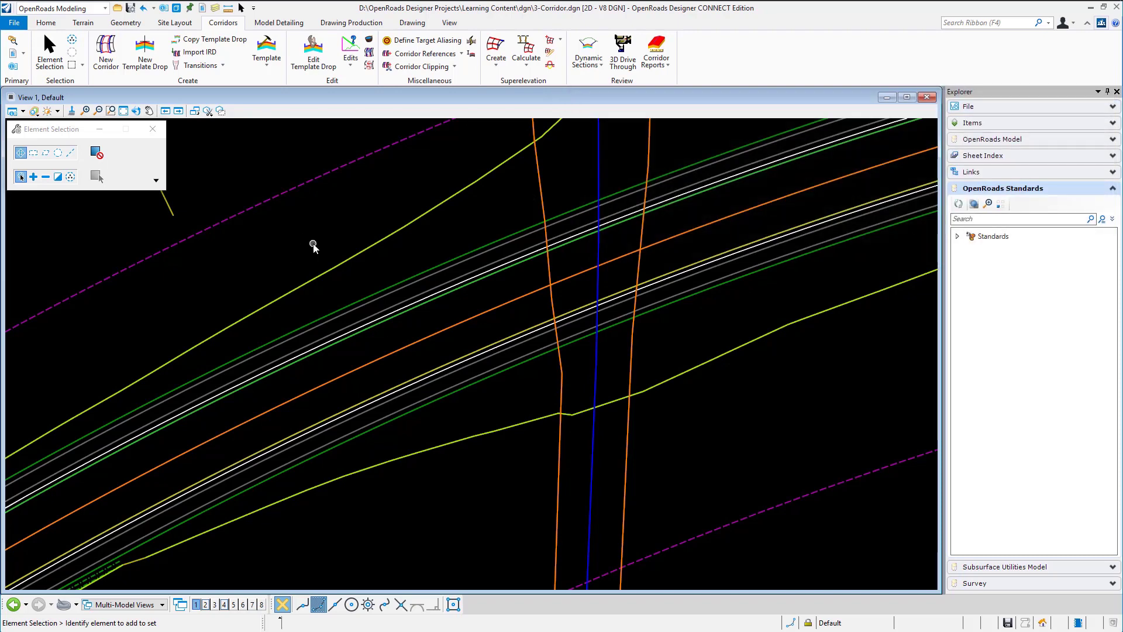
{"action": "right_click", "coordinate": [319, 223]}
Step: Switch to the 2 Views Plan/3D layout, then orbit and zoom the 3D Main Road corridor
{"action": "mouse_move", "coordinate": [380, 235]}
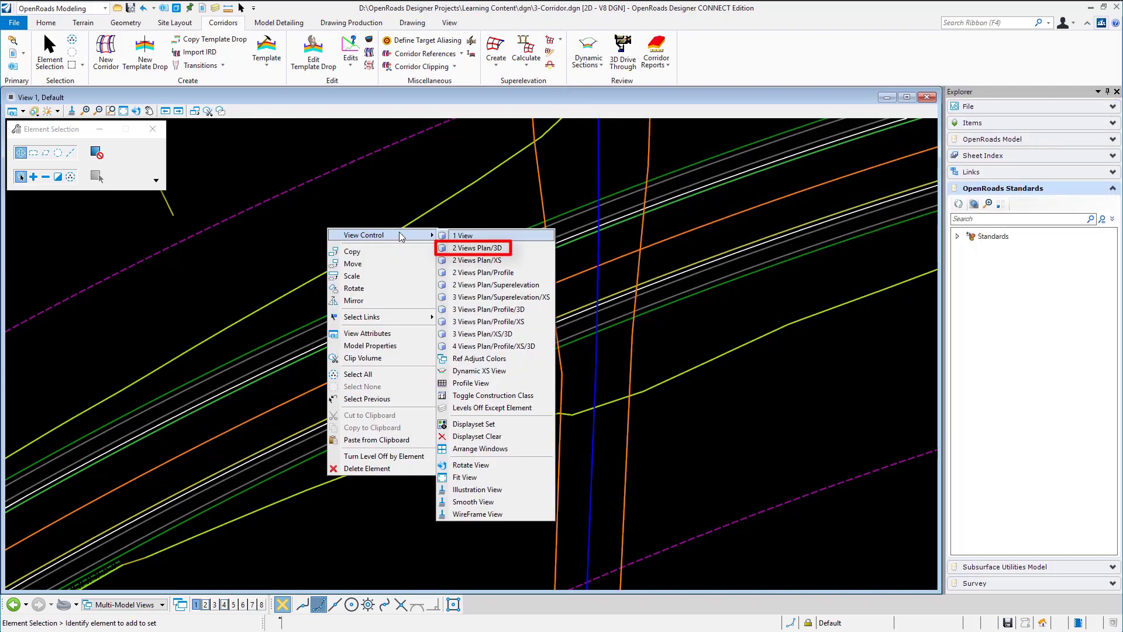
{"action": "left_click", "coordinate": [497, 251]}
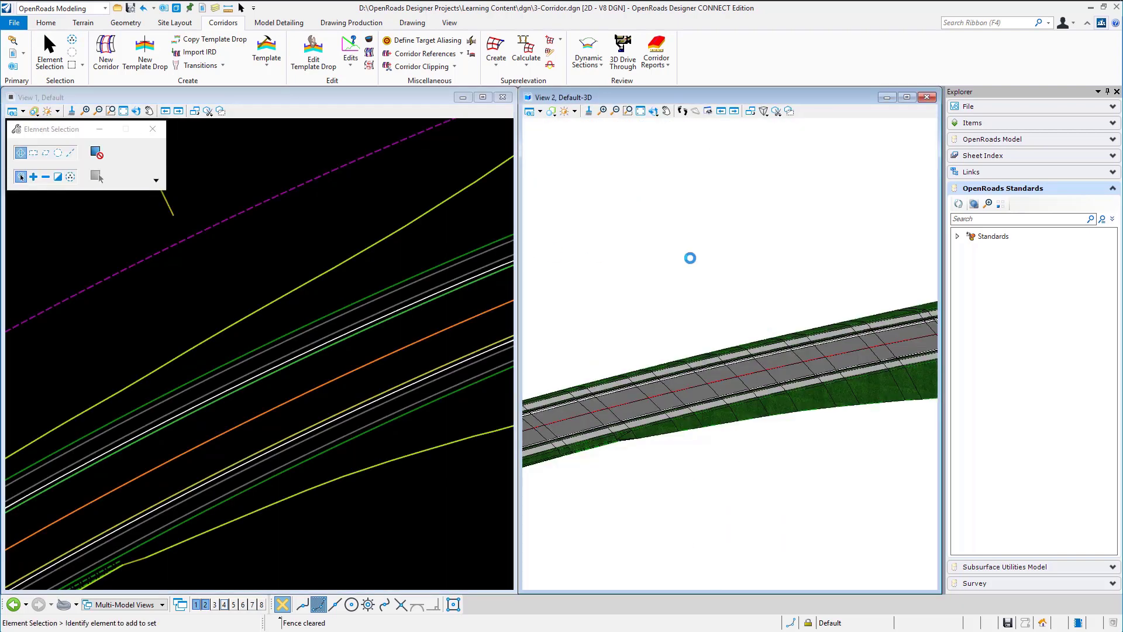
{"action": "scroll", "coordinate": [806, 324], "scroll_direction": "down", "scroll_amount": 7}
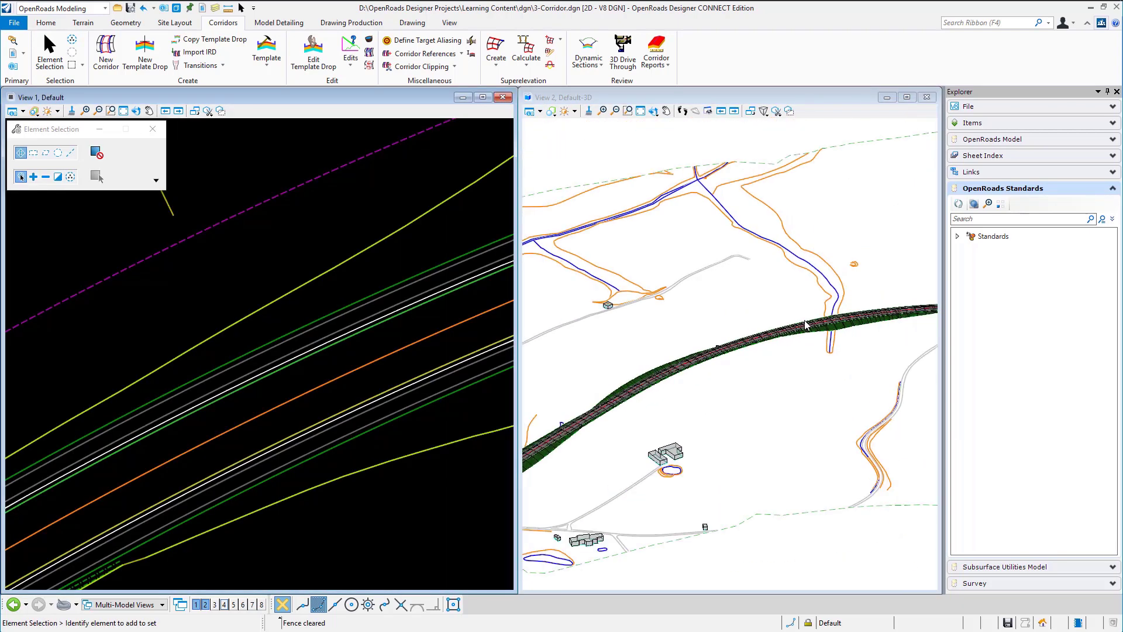
{"action": "middle_click_drag", "start_coordinate": [652, 423], "coordinate": [731, 390], "text": "shift"}
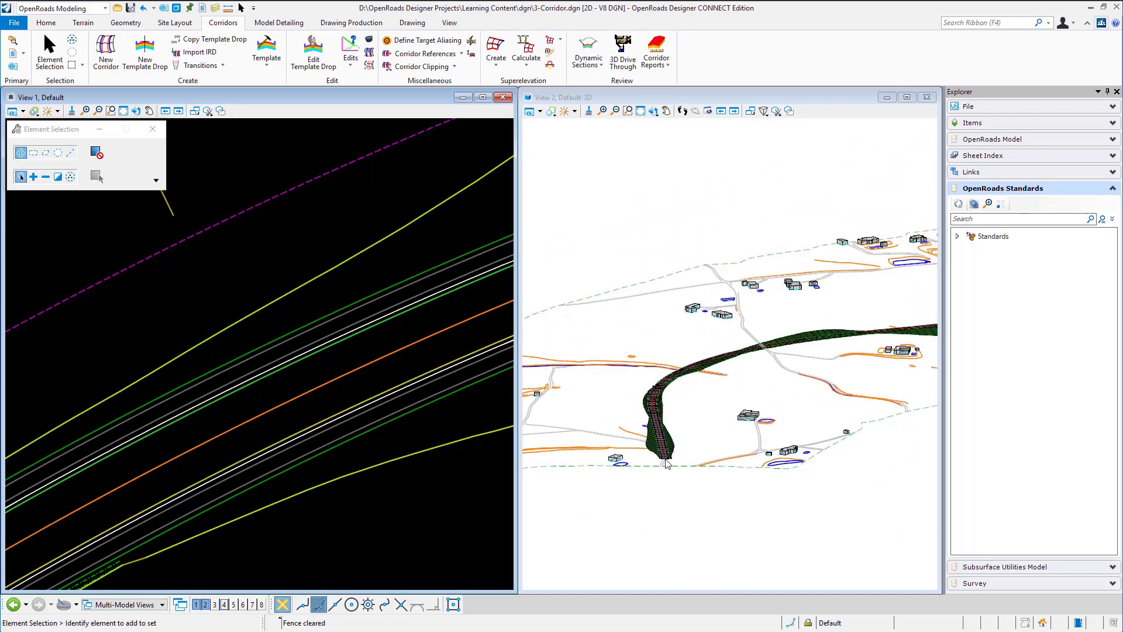
{"action": "scroll", "coordinate": [665, 463], "scroll_direction": "up", "scroll_amount": 2}
{"action": "scroll", "coordinate": [662, 473], "scroll_direction": "up", "scroll_amount": 4}
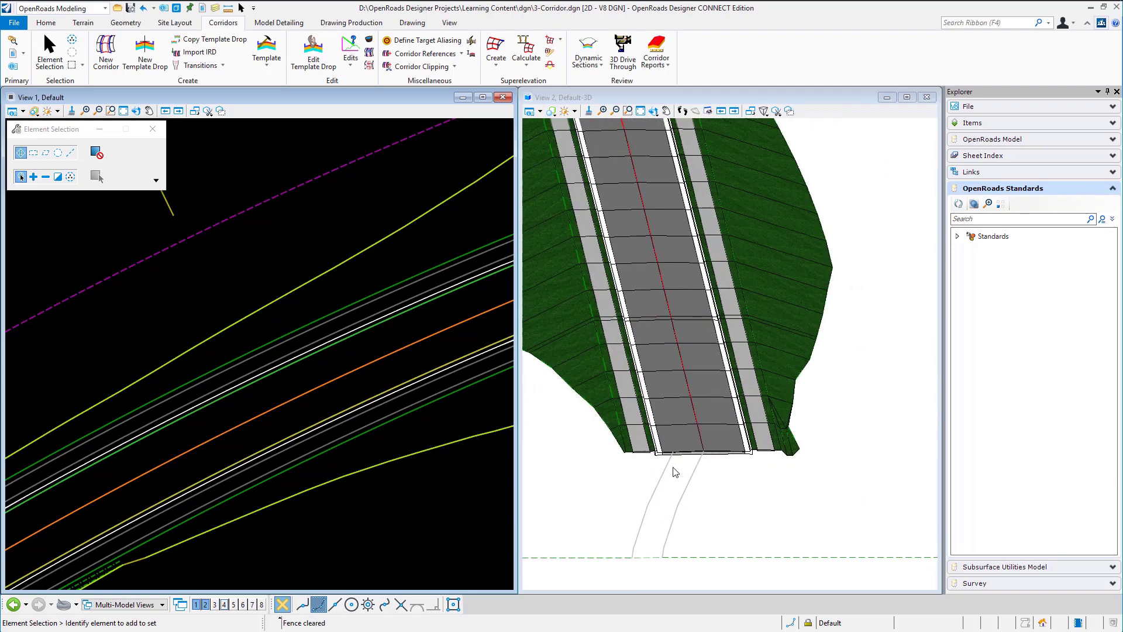
{"action": "scroll", "coordinate": [676, 471], "scroll_direction": "up", "scroll_amount": 2}
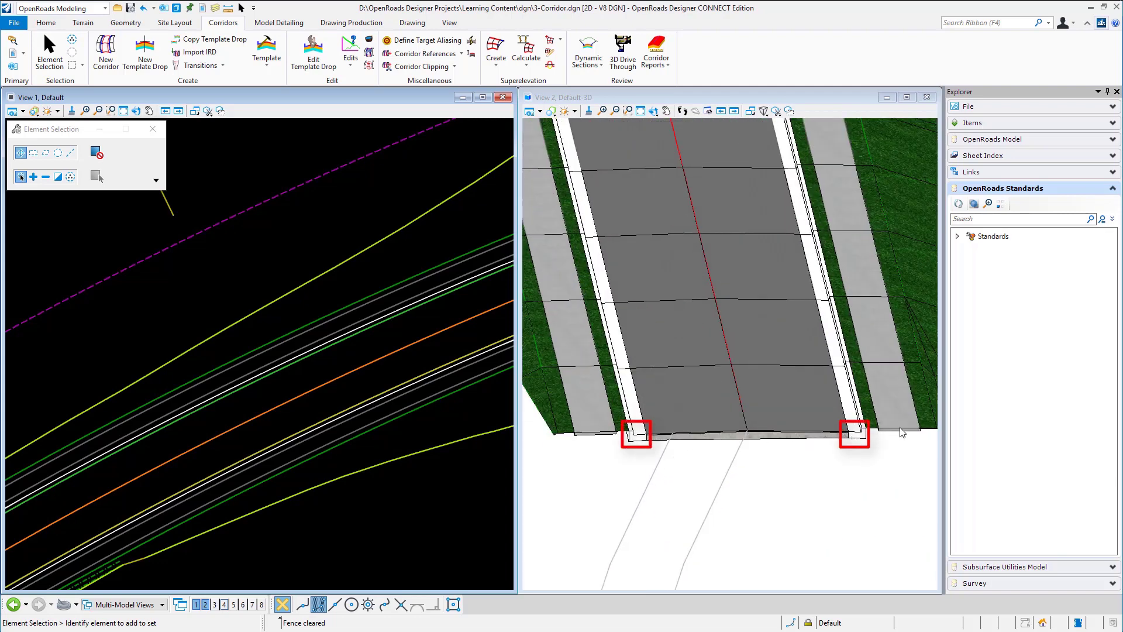
{"action": "scroll", "coordinate": [745, 462], "scroll_direction": "down", "scroll_amount": 5}
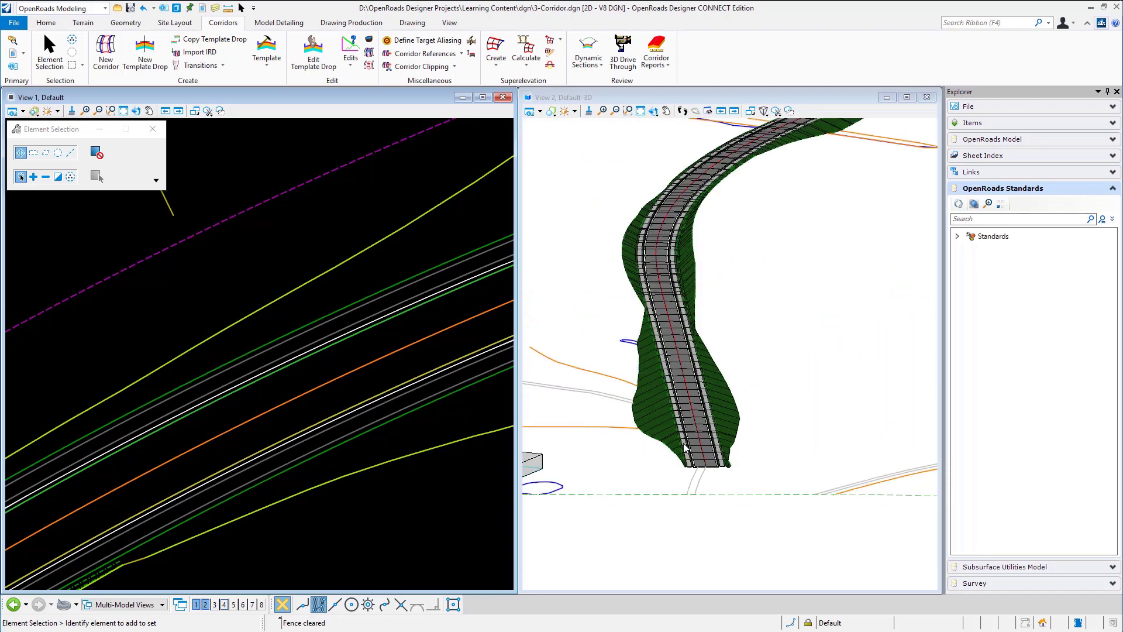
{"action": "scroll", "coordinate": [642, 274], "scroll_direction": "up", "scroll_amount": 6}
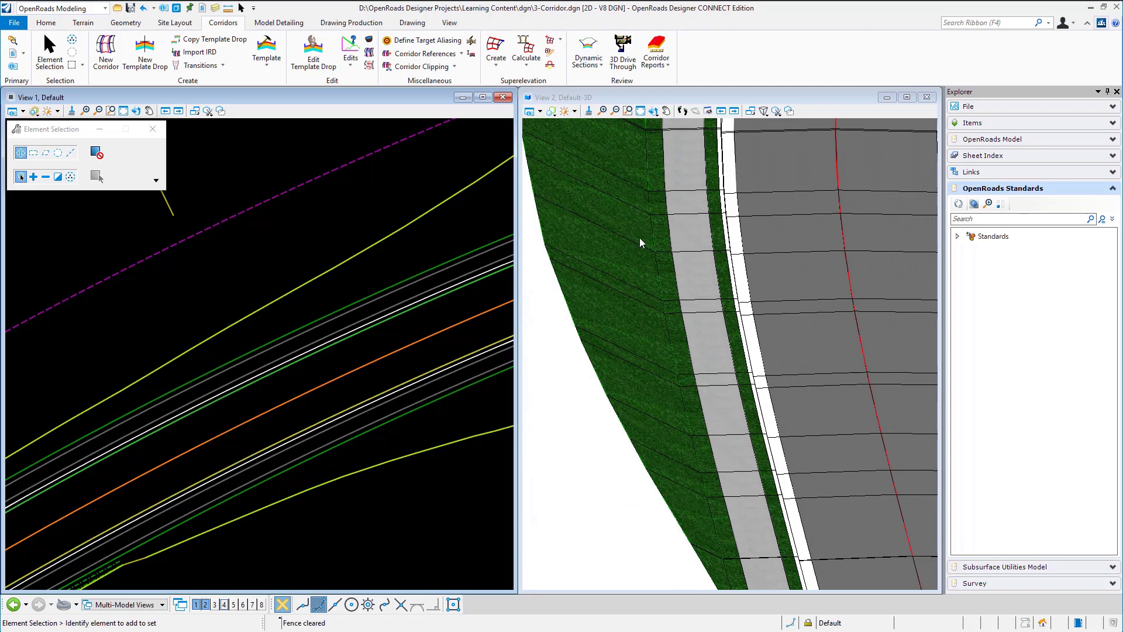
{"action": "scroll", "coordinate": [591, 296], "scroll_direction": "down", "scroll_amount": 5}
{"action": "scroll", "coordinate": [843, 301], "scroll_direction": "up", "scroll_amount": 6}
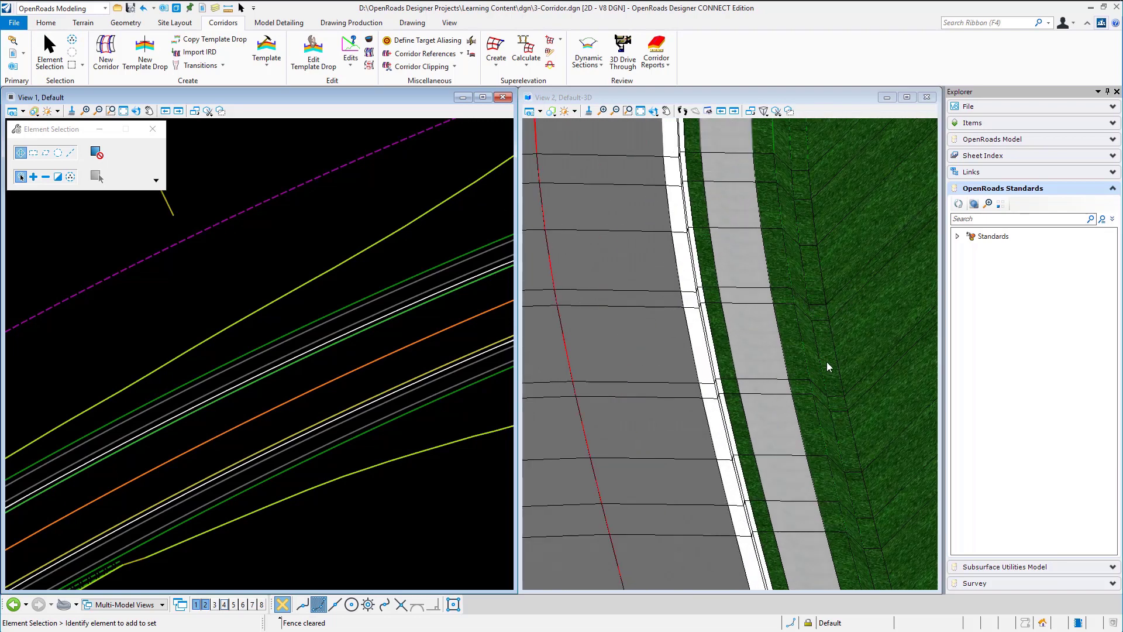
{"action": "scroll", "coordinate": [826, 361], "scroll_direction": "down", "scroll_amount": 5}
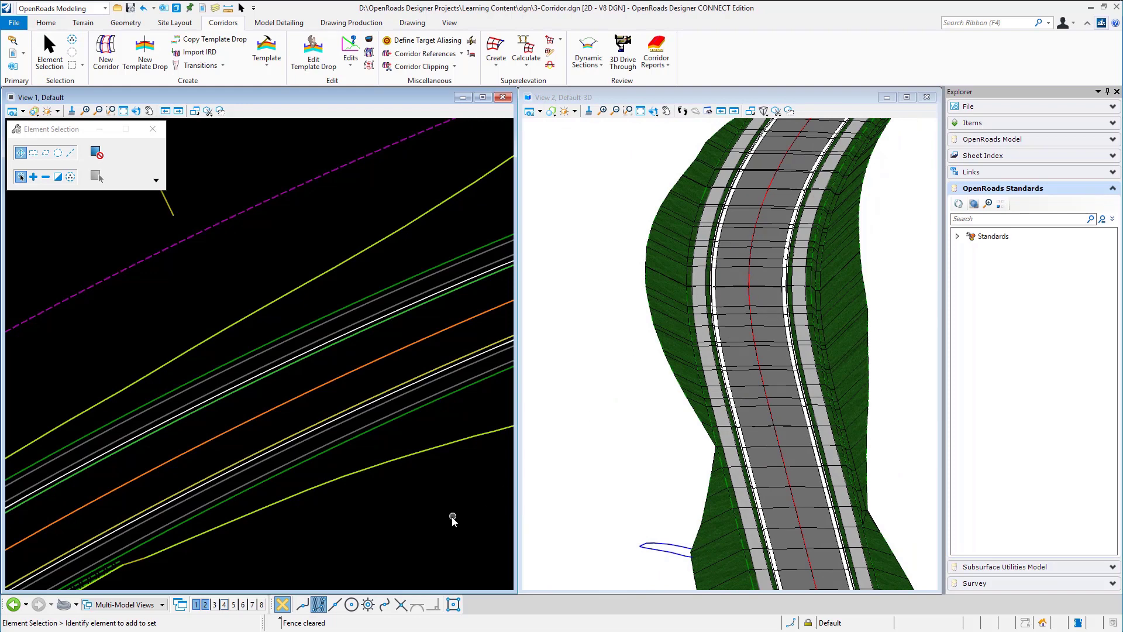
Step: Open a Dynamic Sections view of Main Road in view 4, showing station 0.000
{"action": "left_click", "coordinate": [587, 47]}
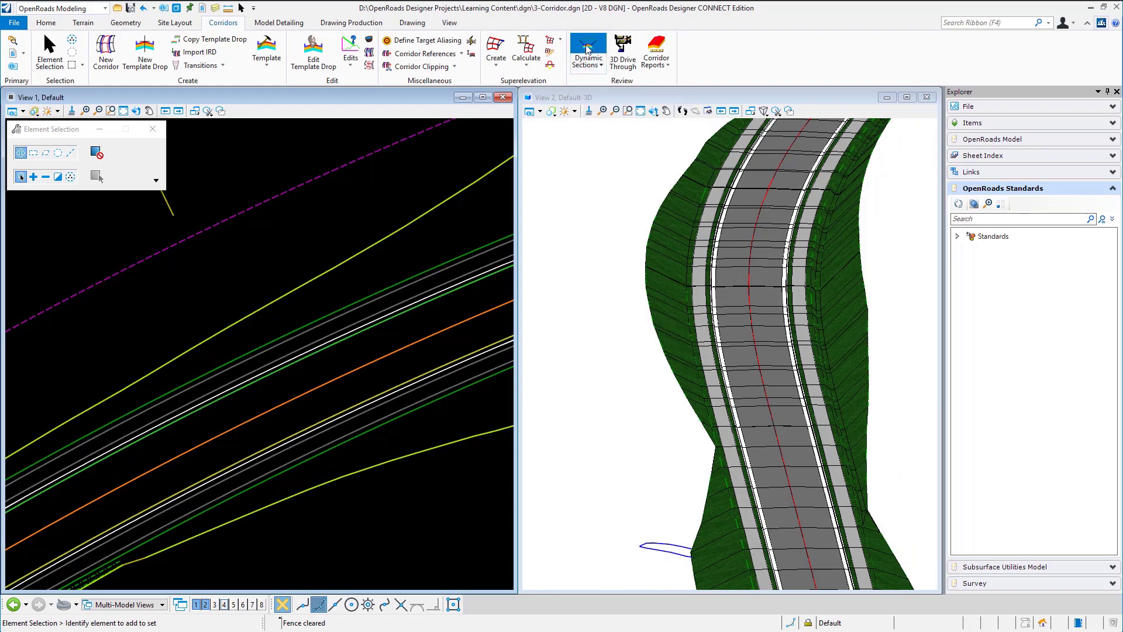
{"action": "left_click", "coordinate": [169, 202]}
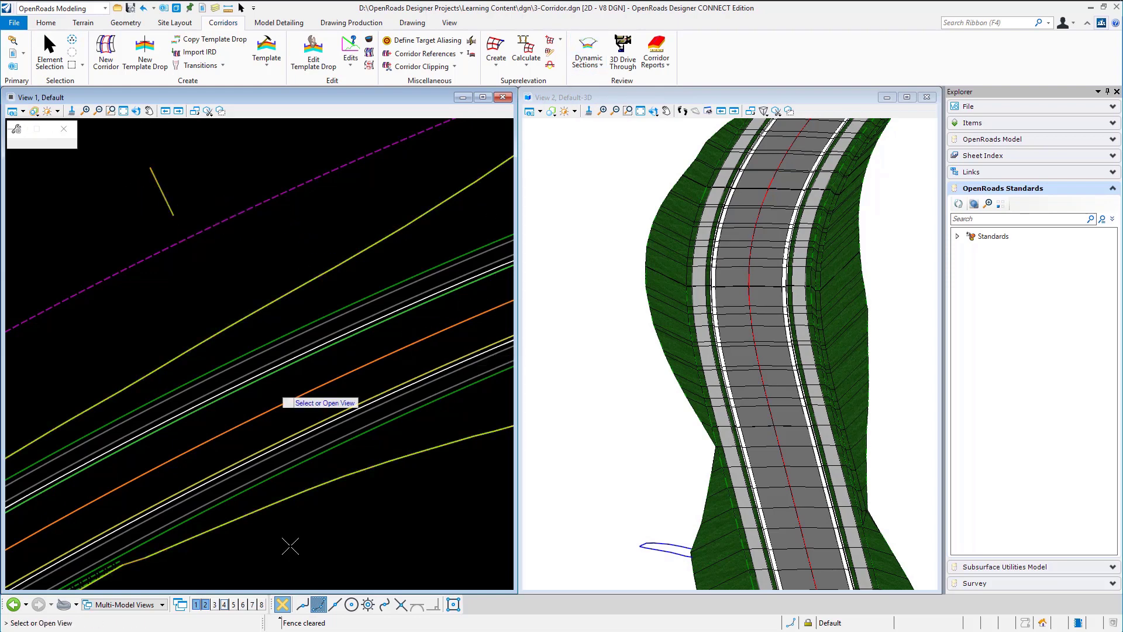
{"action": "left_click", "coordinate": [224, 604]}
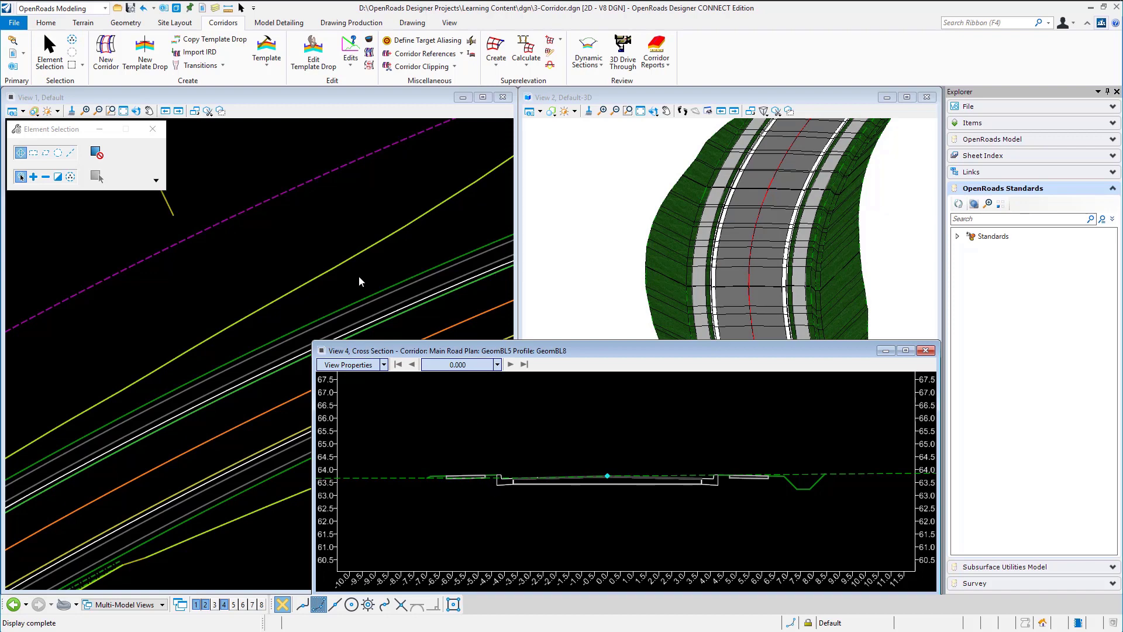
{"action": "scroll", "coordinate": [196, 319], "scroll_direction": "down", "scroll_amount": 8}
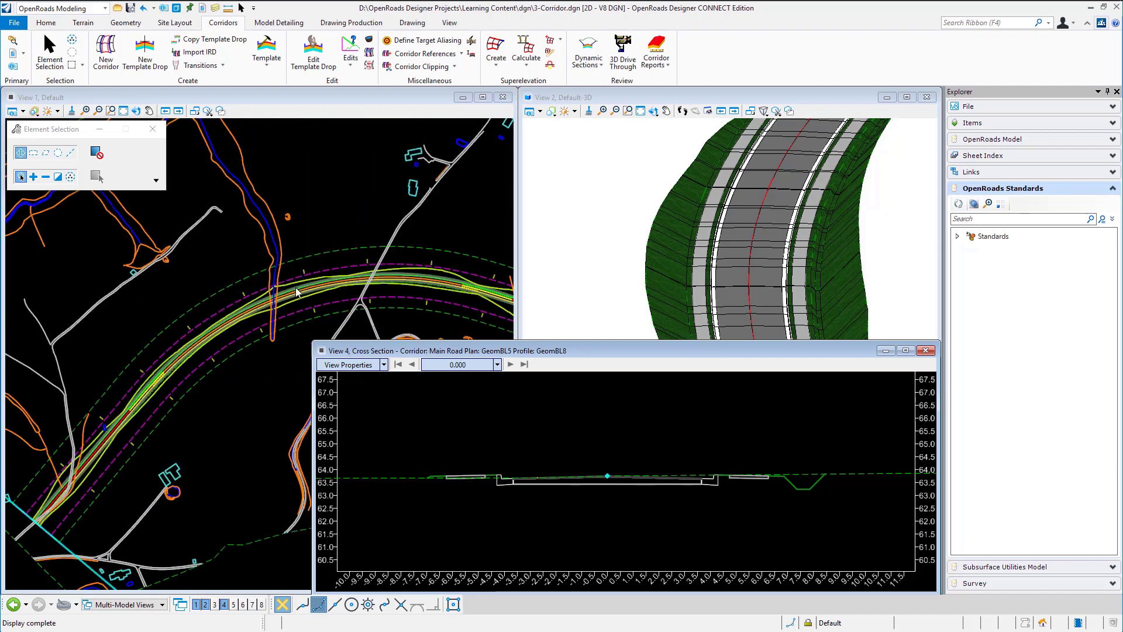
{"action": "scroll", "coordinate": [296, 292], "scroll_direction": "down", "scroll_amount": 1}
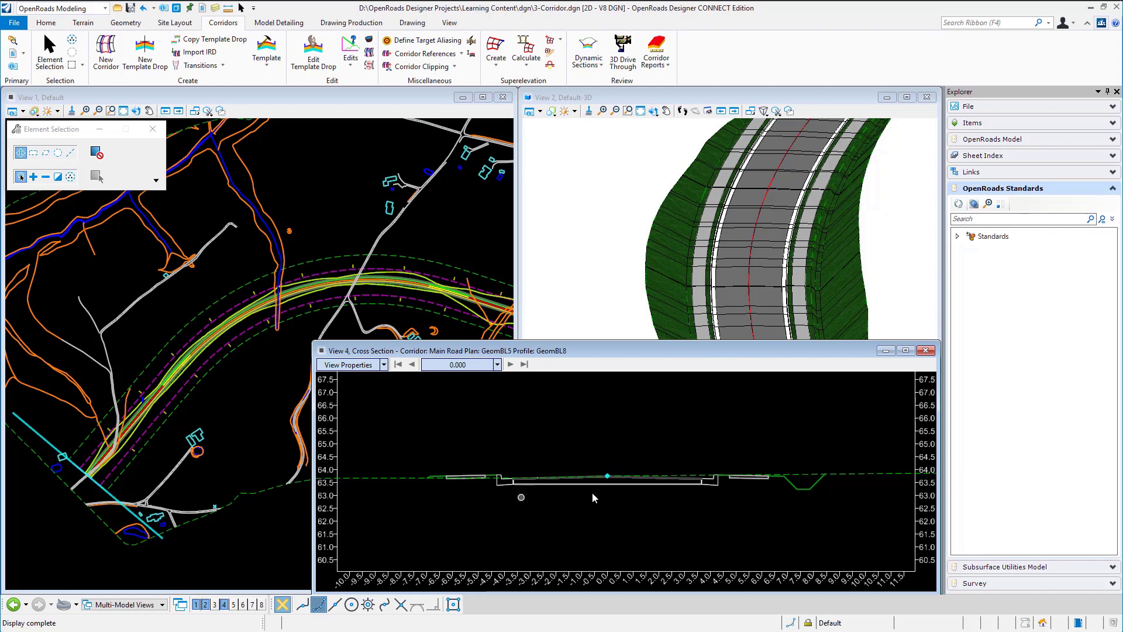
Step: Lock the Main Road dynamic cross section at station 464.670, then clear the selection
{"action": "left_click", "coordinate": [232, 348]}
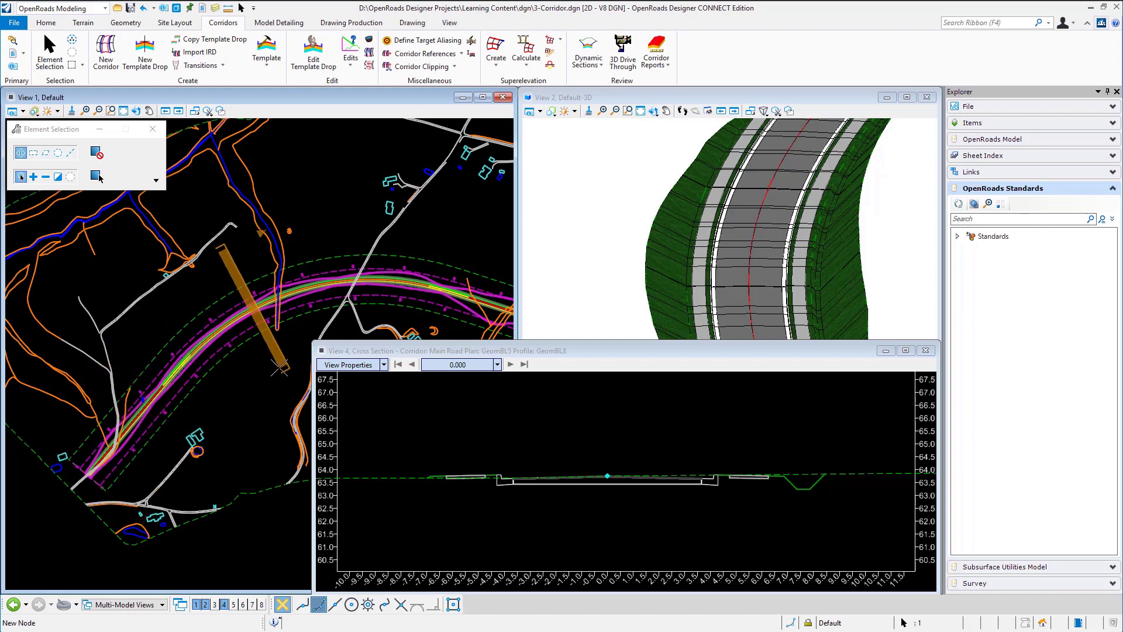
{"action": "left_click", "coordinate": [279, 370]}
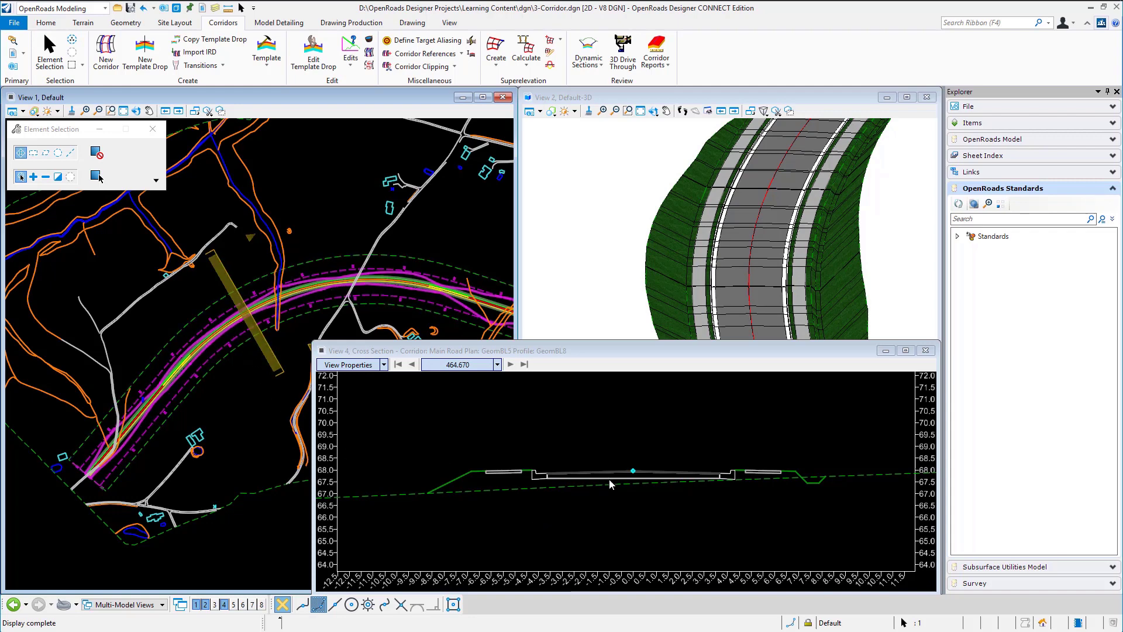
{"action": "scroll", "coordinate": [609, 479], "scroll_direction": "up", "scroll_amount": 3}
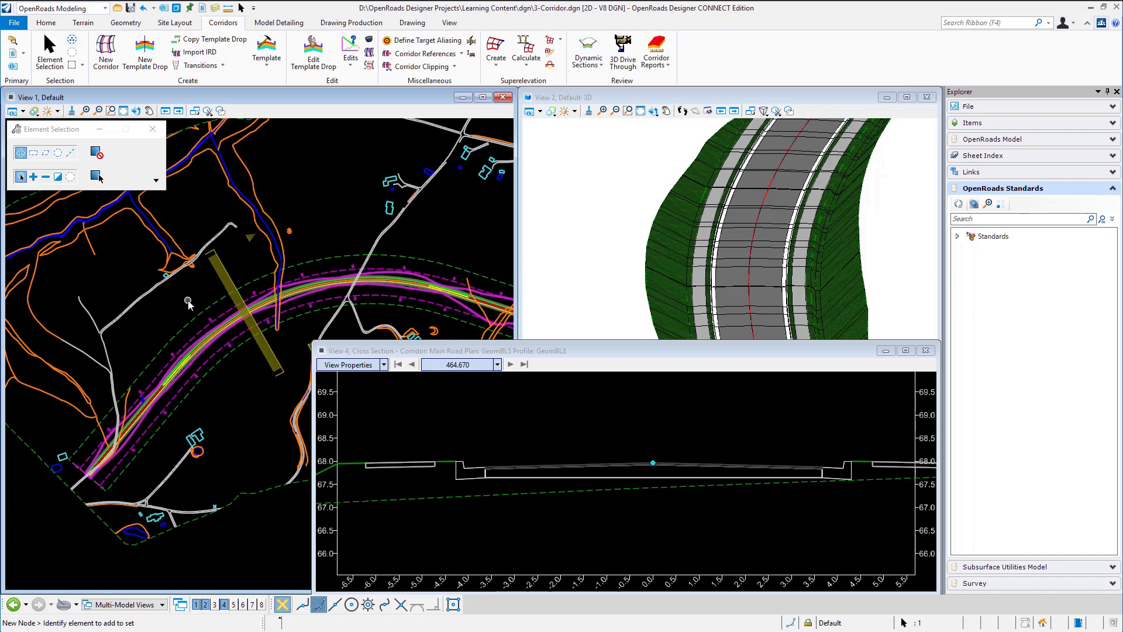
{"action": "key", "text": "Escape"}
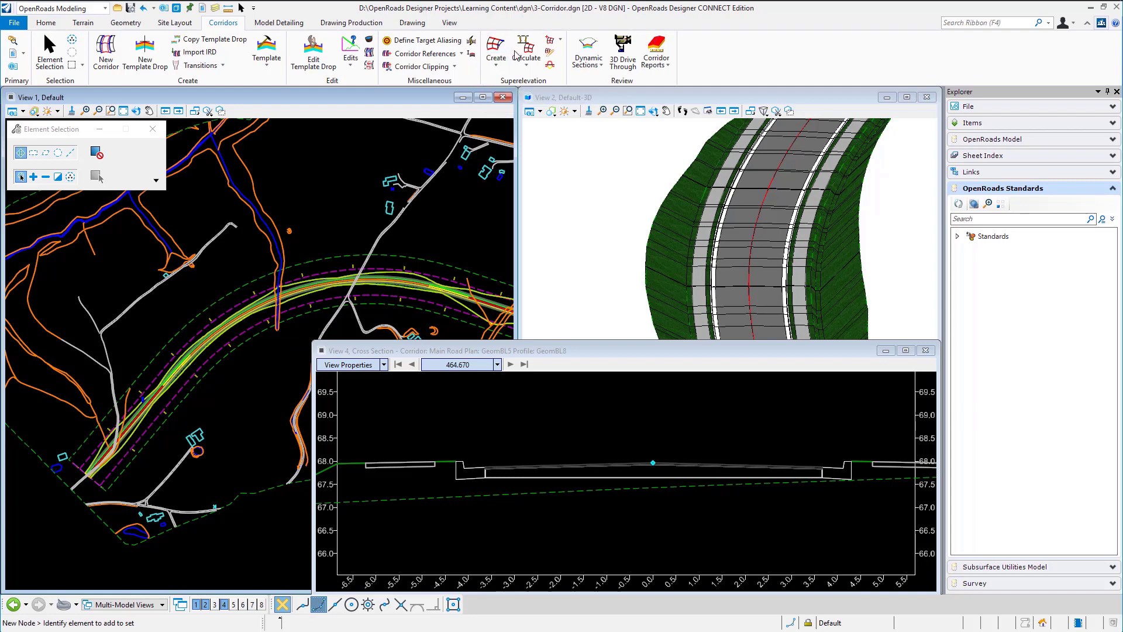
Step: Assign the superelevation section to Main Road, pairing LHS with EOP_L and RHS with EOP_R about CL
{"action": "left_click", "coordinate": [531, 69]}
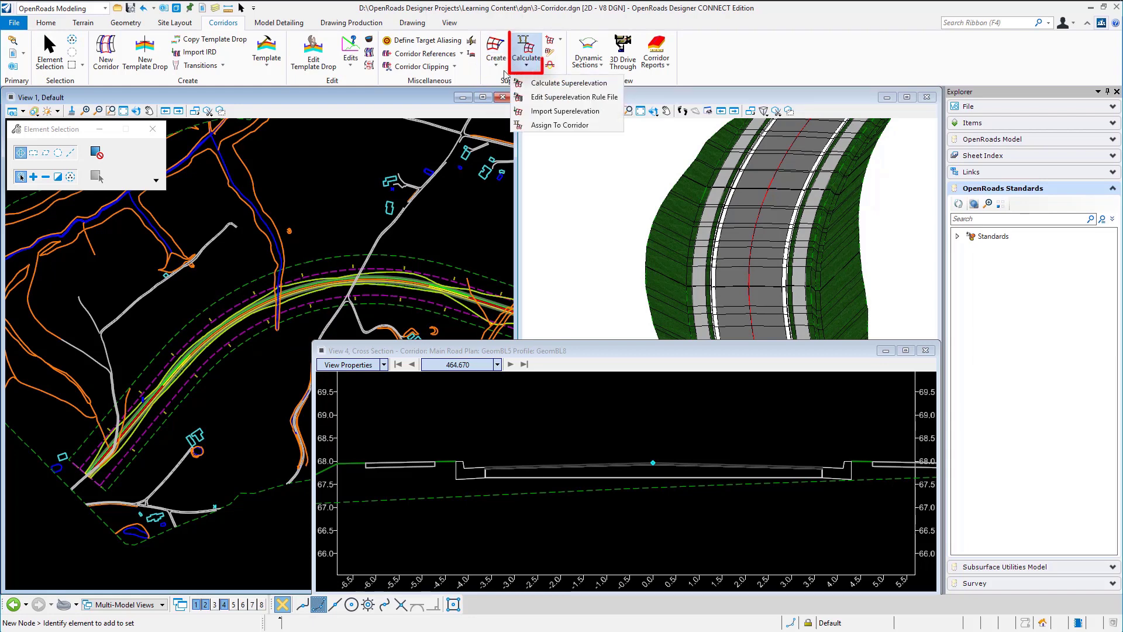
{"action": "left_click", "coordinate": [565, 128]}
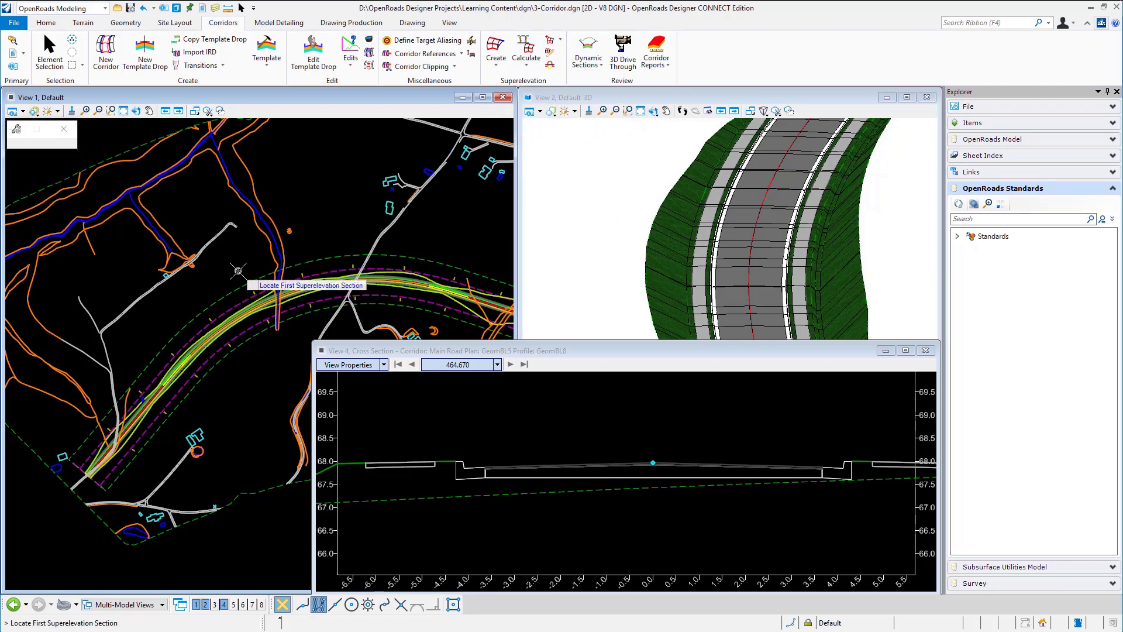
{"action": "left_click", "coordinate": [221, 281]}
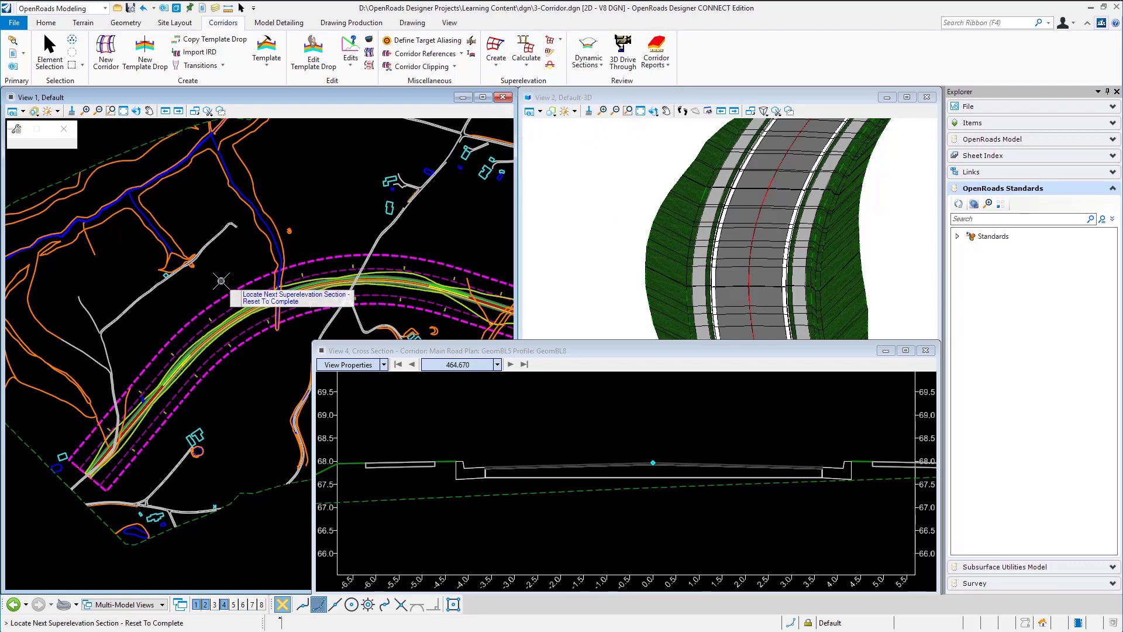
{"action": "right_click", "coordinate": [221, 281]}
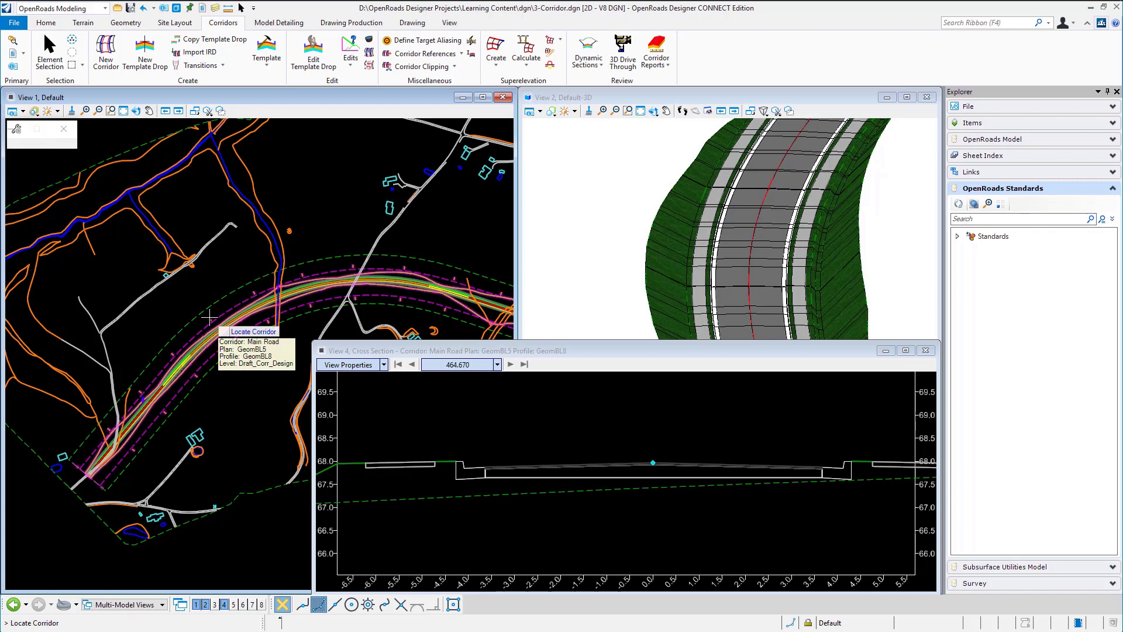
{"action": "left_click", "coordinate": [210, 318]}
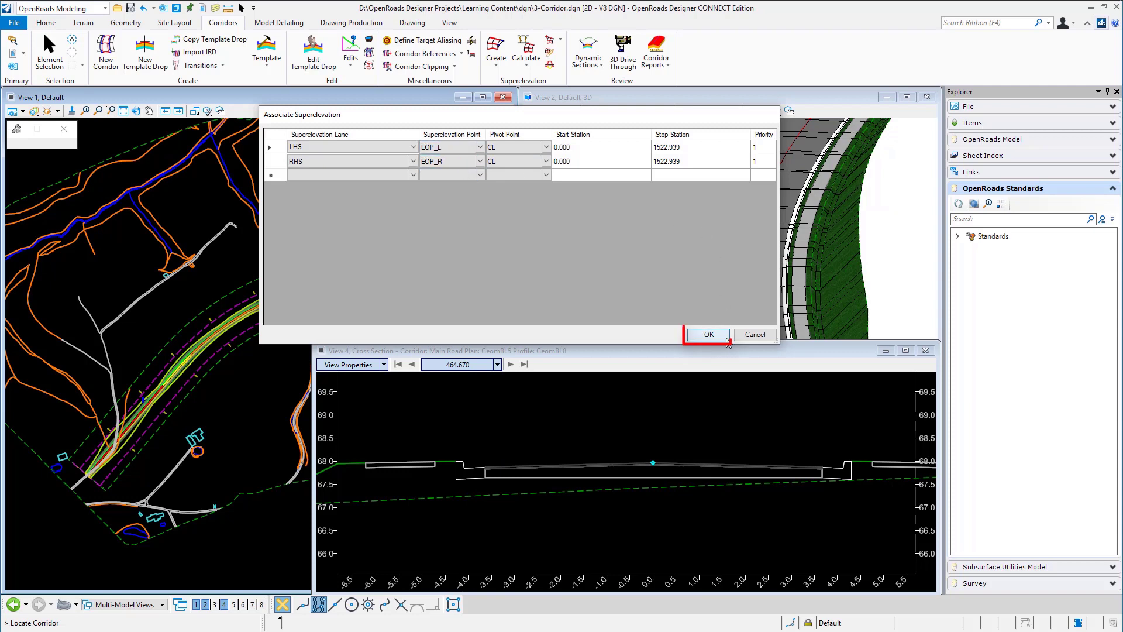
{"action": "left_click", "coordinate": [706, 338]}
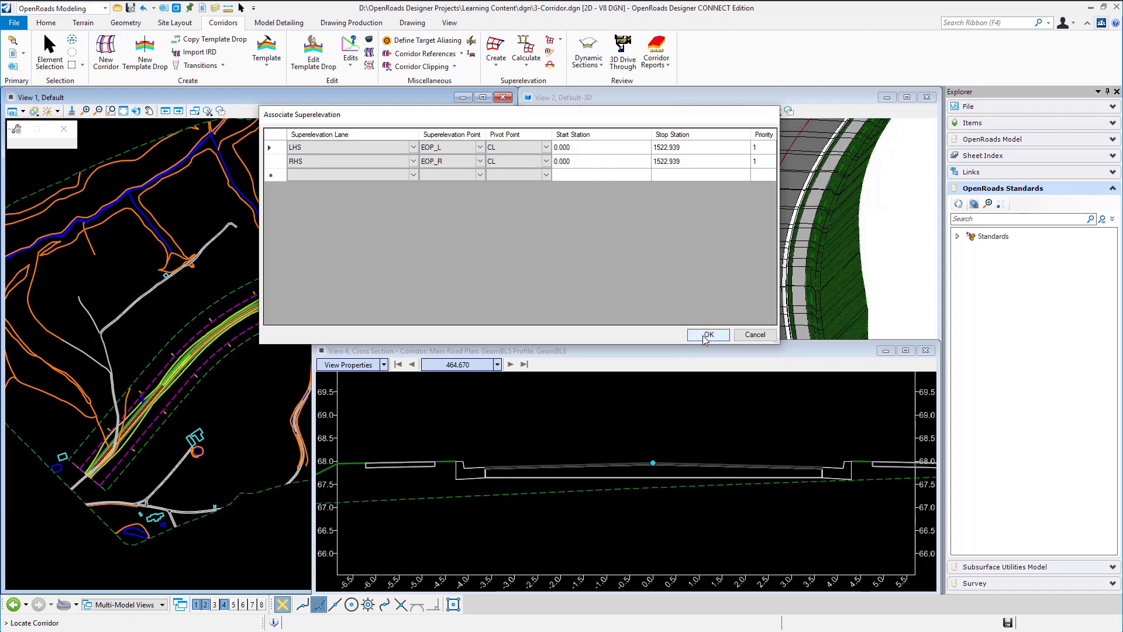
Step: Apply the superelevation and lock Main Road's dynamic cross section at station 405.296 to view the banking
{"action": "left_click", "coordinate": [708, 335]}
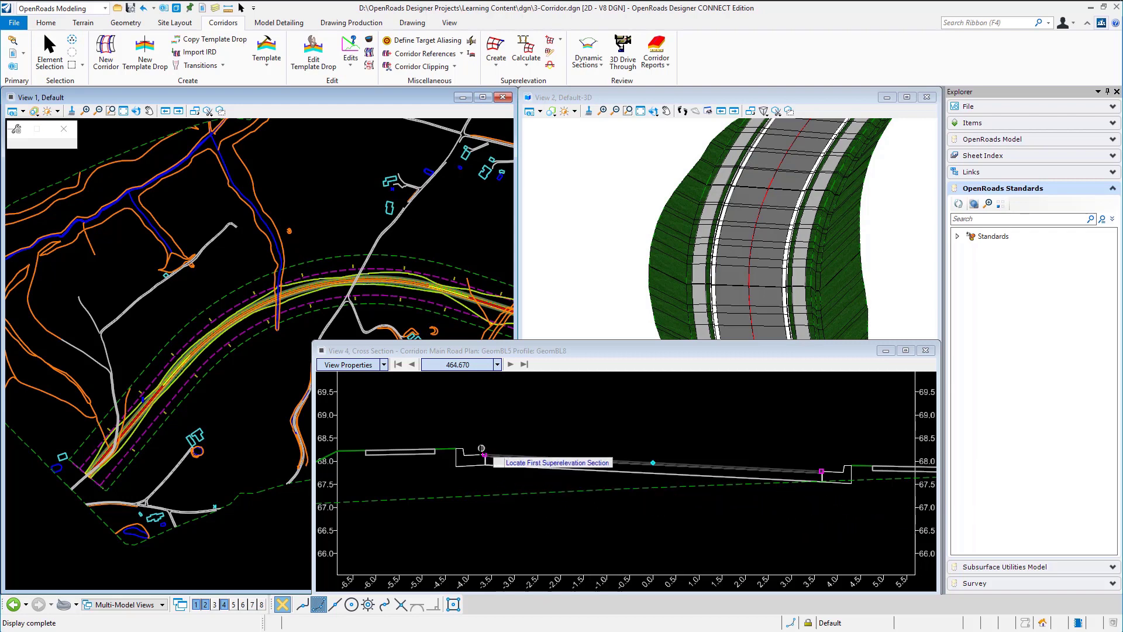
{"action": "left_click", "coordinate": [821, 470]}
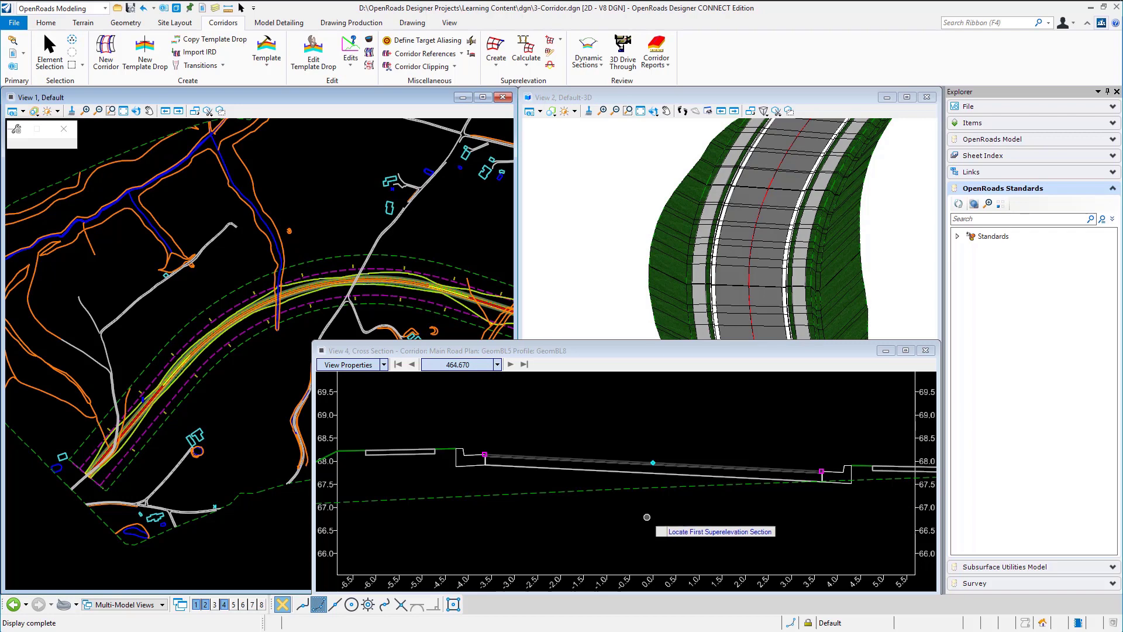
{"action": "left_click", "coordinate": [63, 65]}
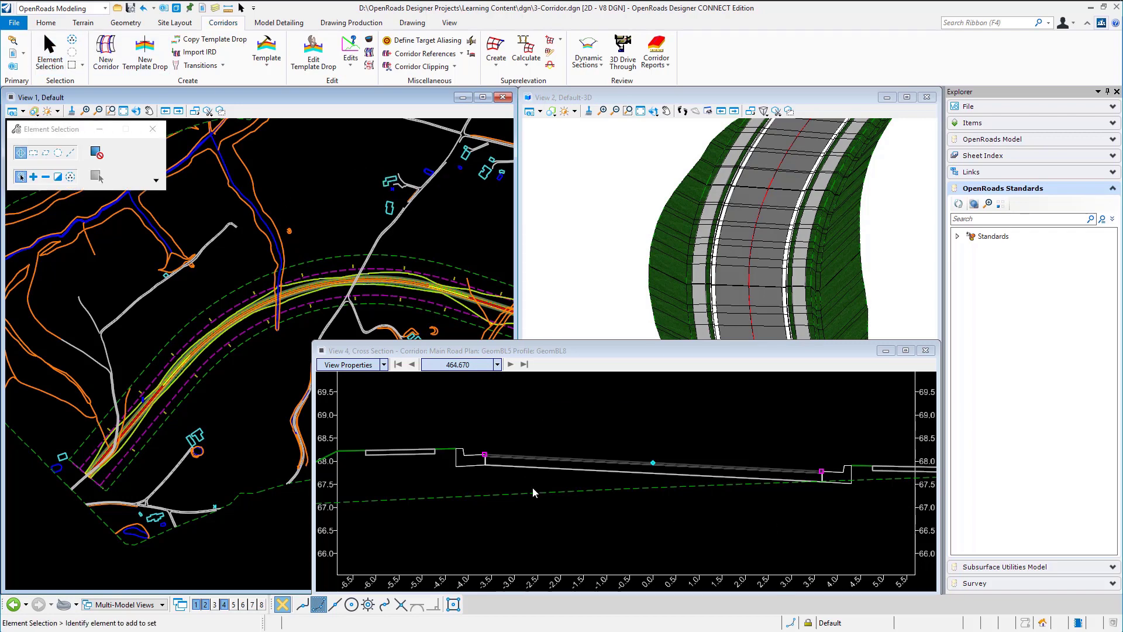
{"action": "scroll", "coordinate": [537, 482], "scroll_direction": "down", "scroll_amount": 3}
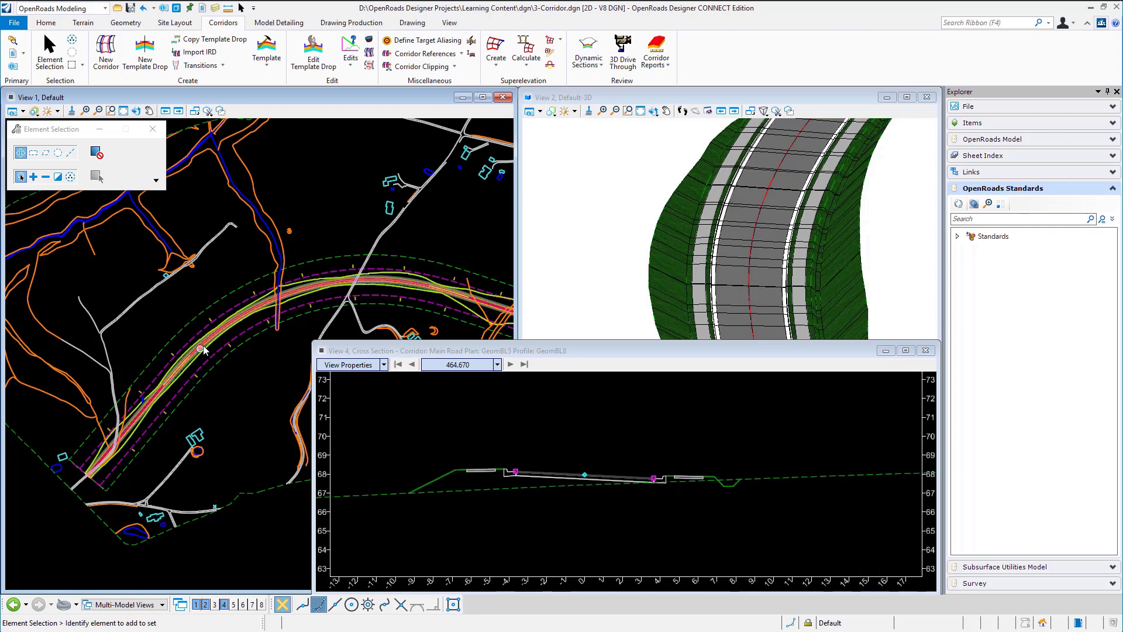
{"action": "left_click", "coordinate": [230, 350]}
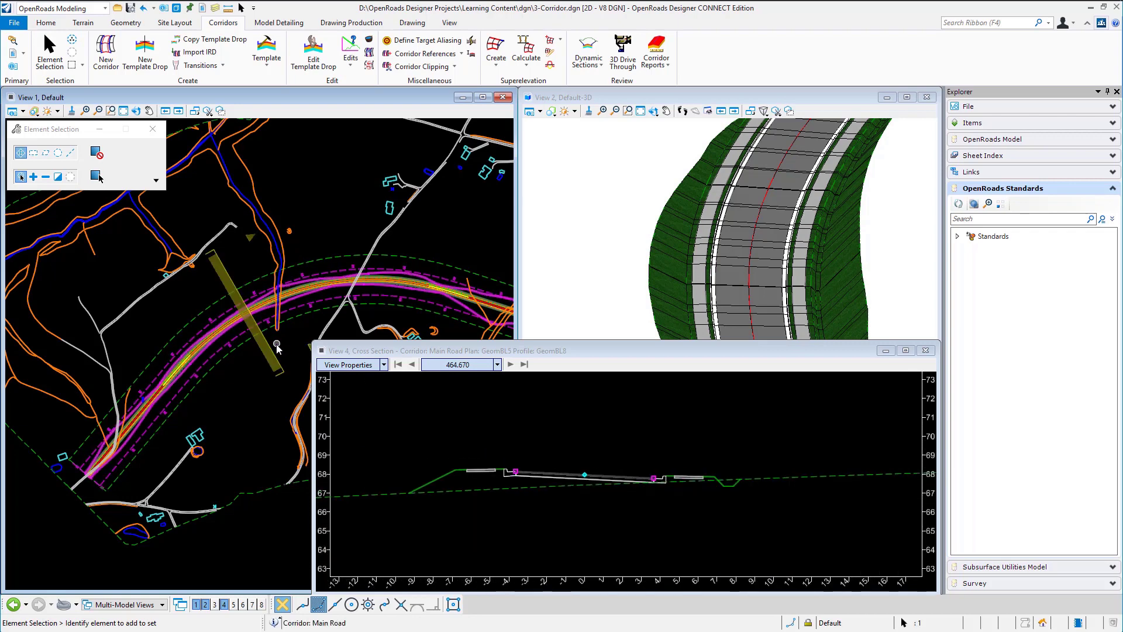
{"action": "left_click_drag", "start_coordinate": [269, 350], "coordinate": [167, 434]}
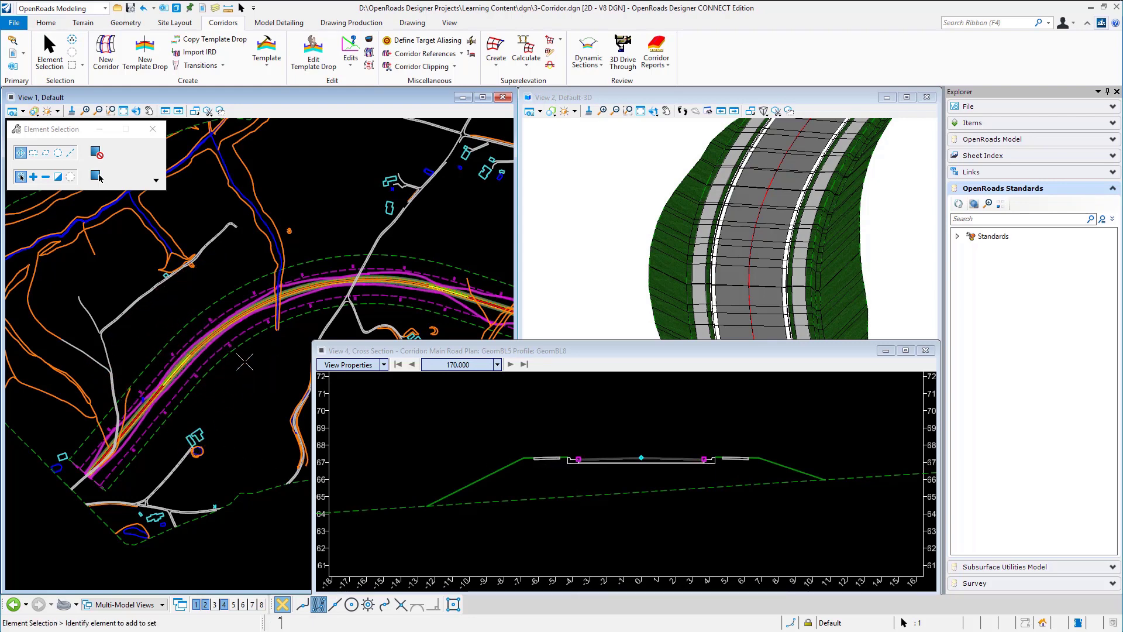
{"action": "left_click", "coordinate": [245, 363]}
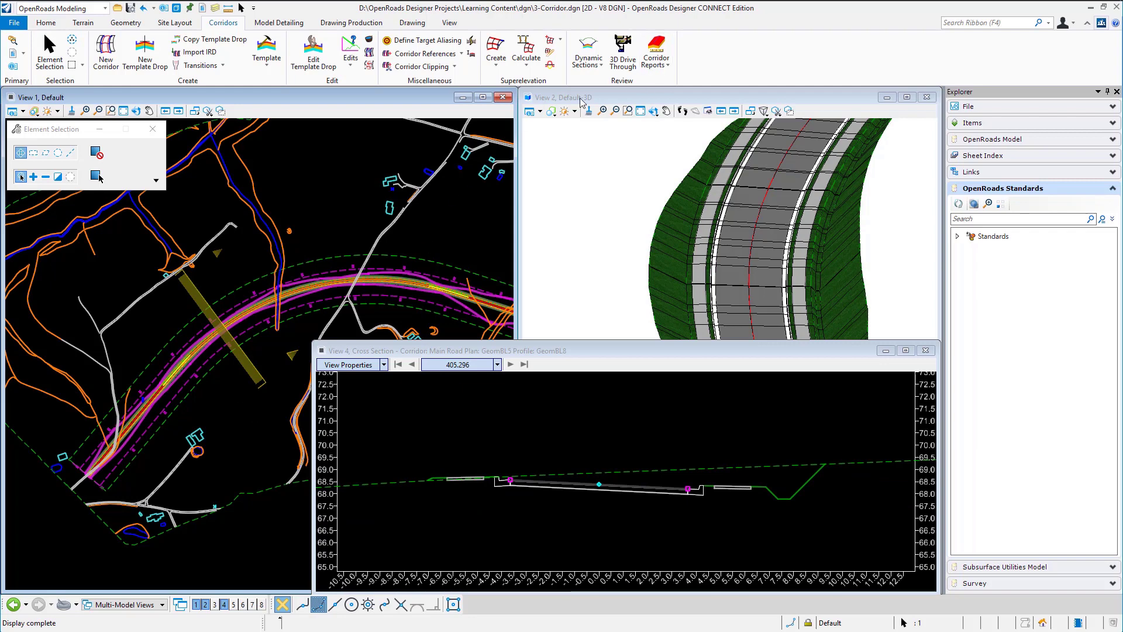
Step: Review Main Road's cut and fill volumes and 103673.04 total estimated cost in Component Quantities
{"action": "left_click", "coordinate": [353, 178]}
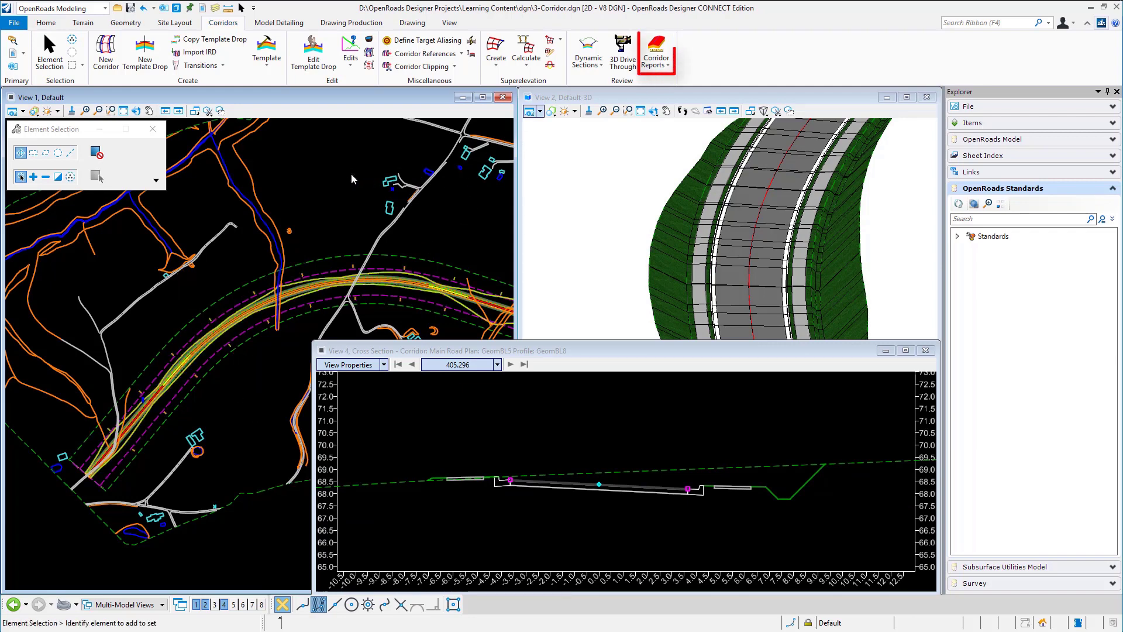
{"action": "left_click", "coordinate": [658, 48]}
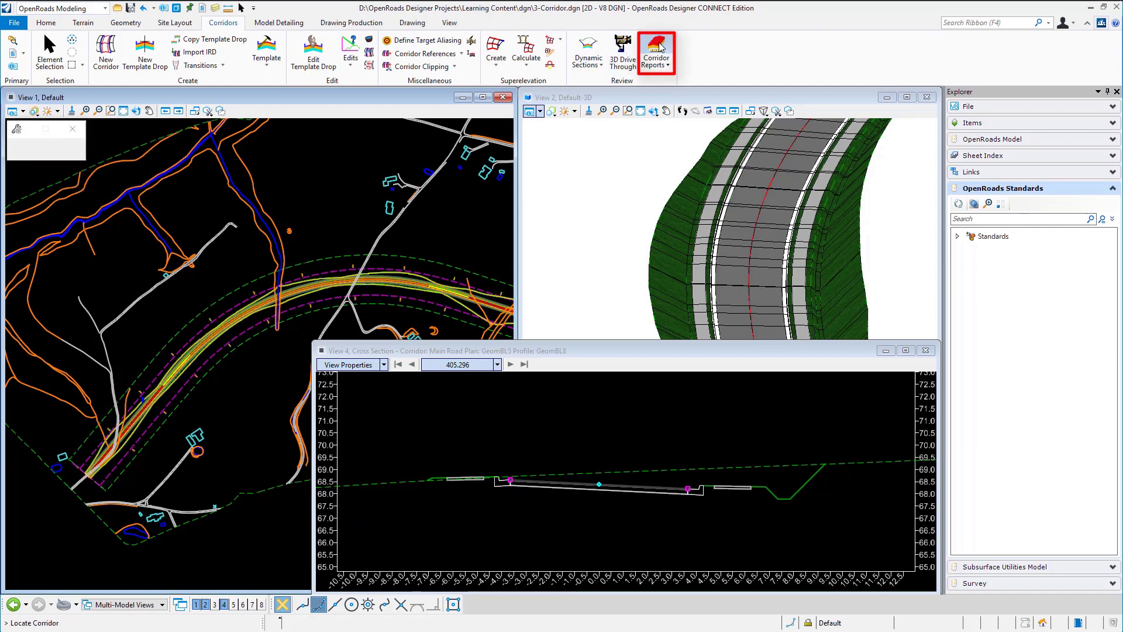
{"action": "left_click", "coordinate": [302, 273]}
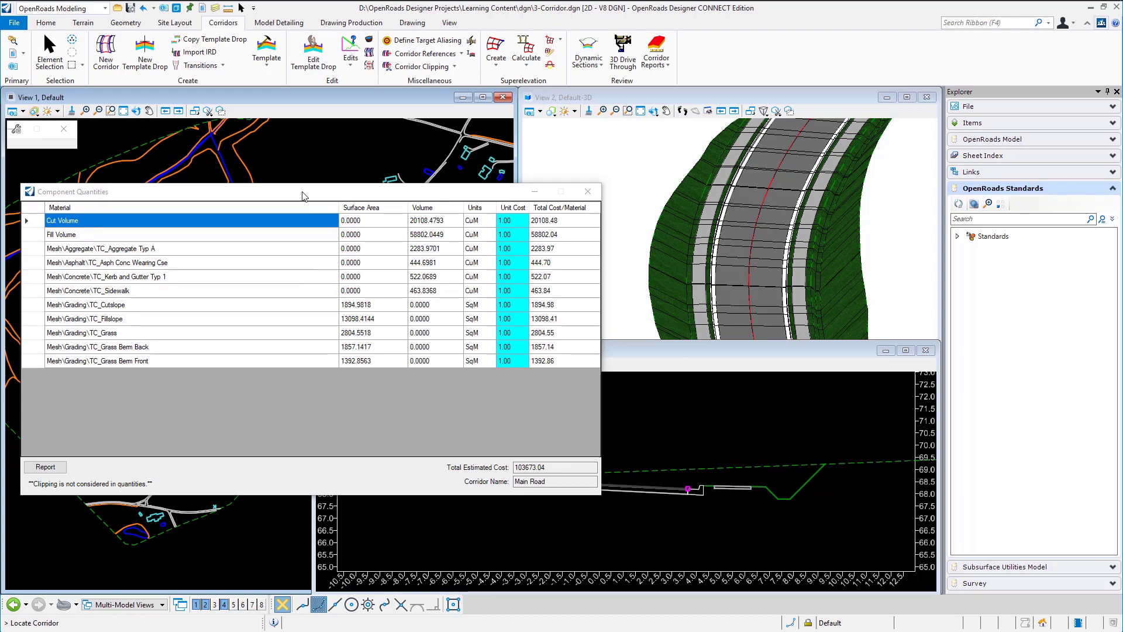
{"action": "left_click", "coordinate": [589, 193]}
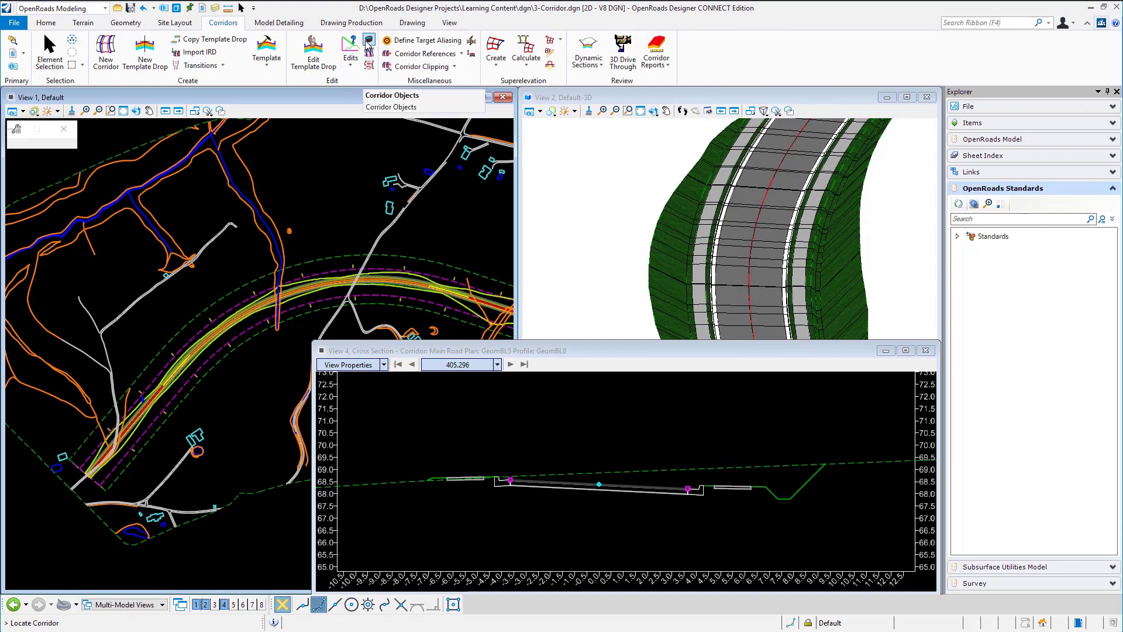
Step: Browse Main Road's template drop, point controls, secondary alignments, key stations and parametric constraints in Corridor Objects
{"action": "left_click", "coordinate": [369, 39]}
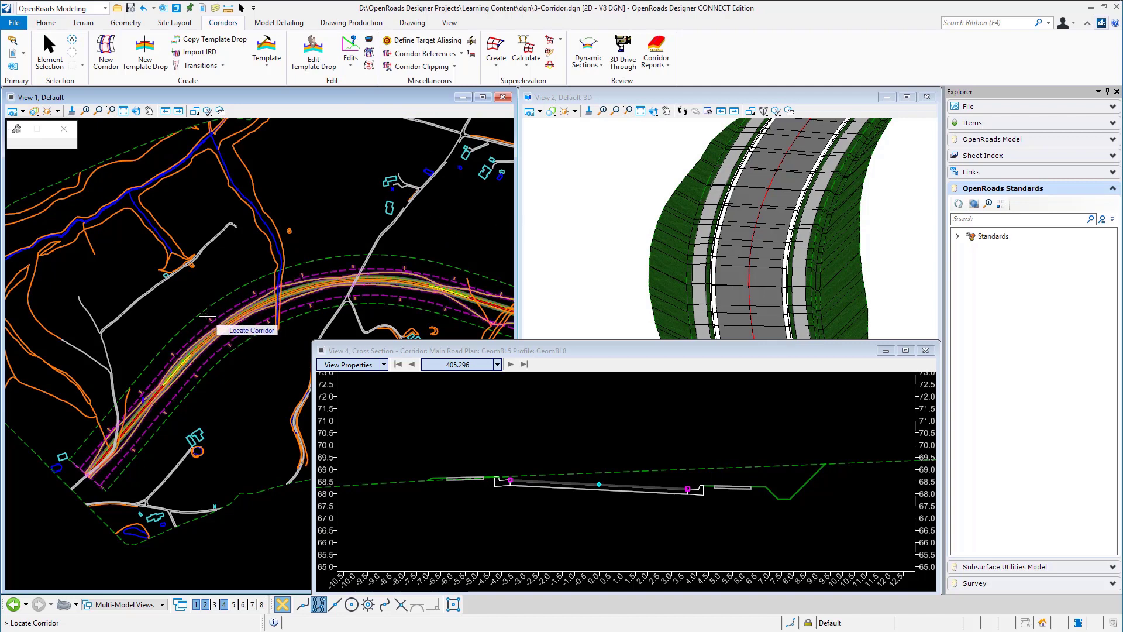
{"action": "left_click", "coordinate": [208, 316]}
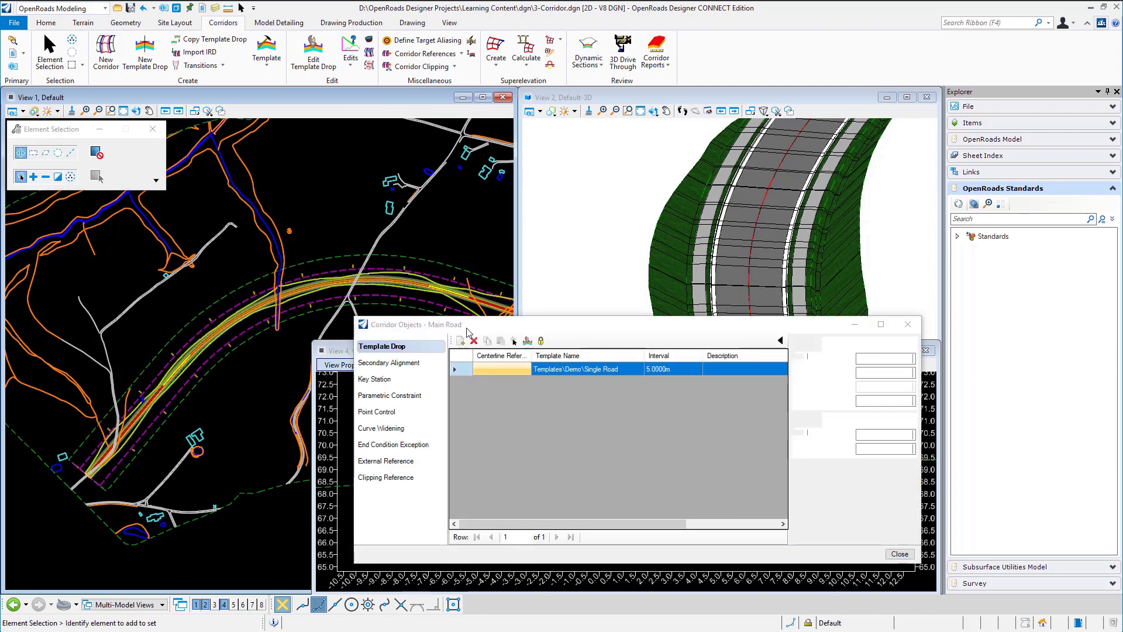
{"action": "left_click_drag", "start_coordinate": [473, 325], "coordinate": [442, 155]}
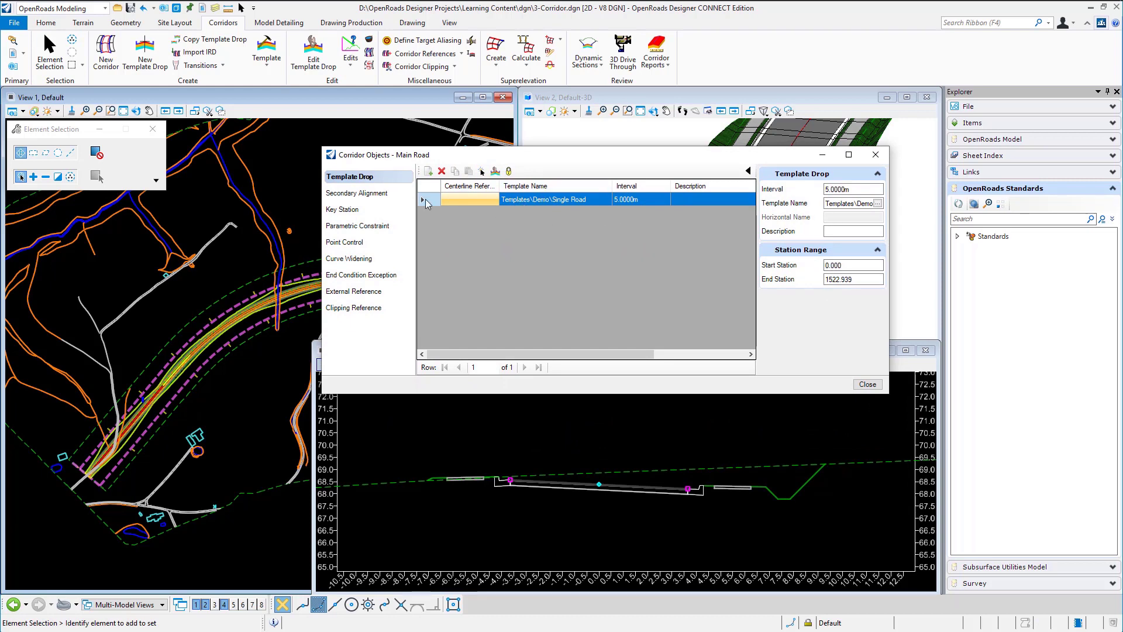
{"action": "left_click", "coordinate": [356, 243]}
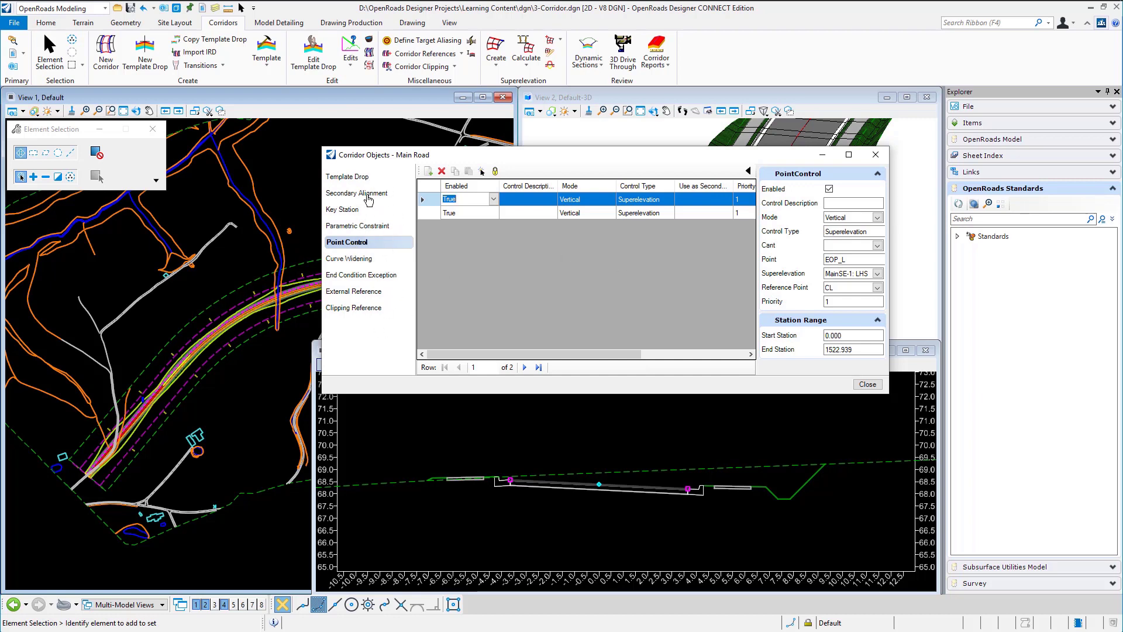
{"action": "left_click", "coordinate": [368, 196]}
{"action": "left_click", "coordinate": [357, 209]}
{"action": "left_click", "coordinate": [357, 226]}
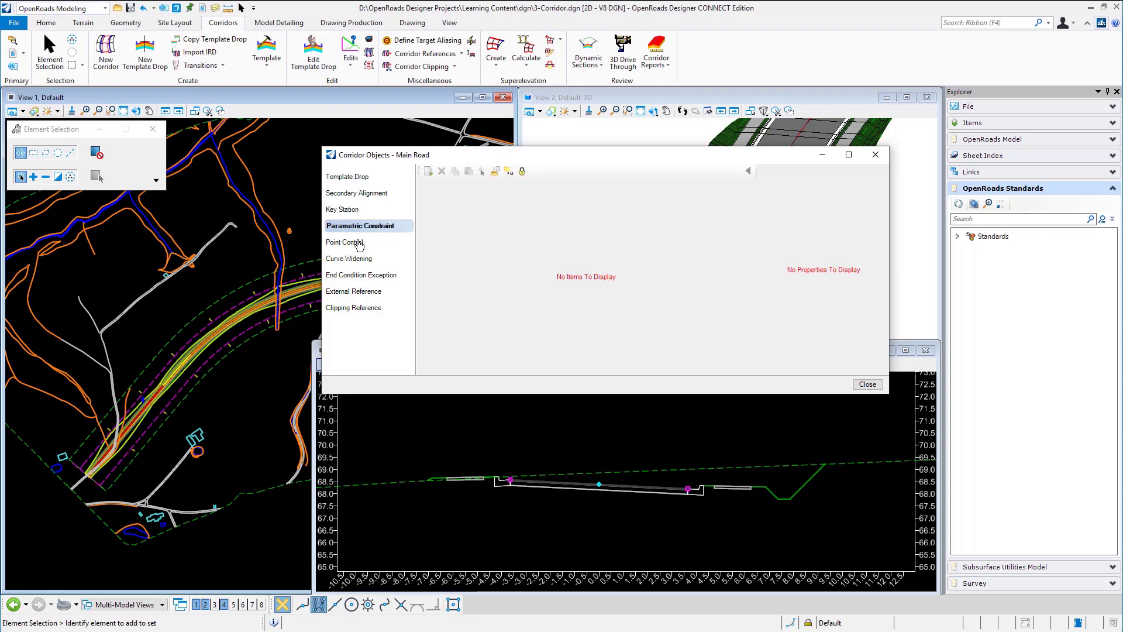
{"action": "left_click", "coordinate": [358, 243]}
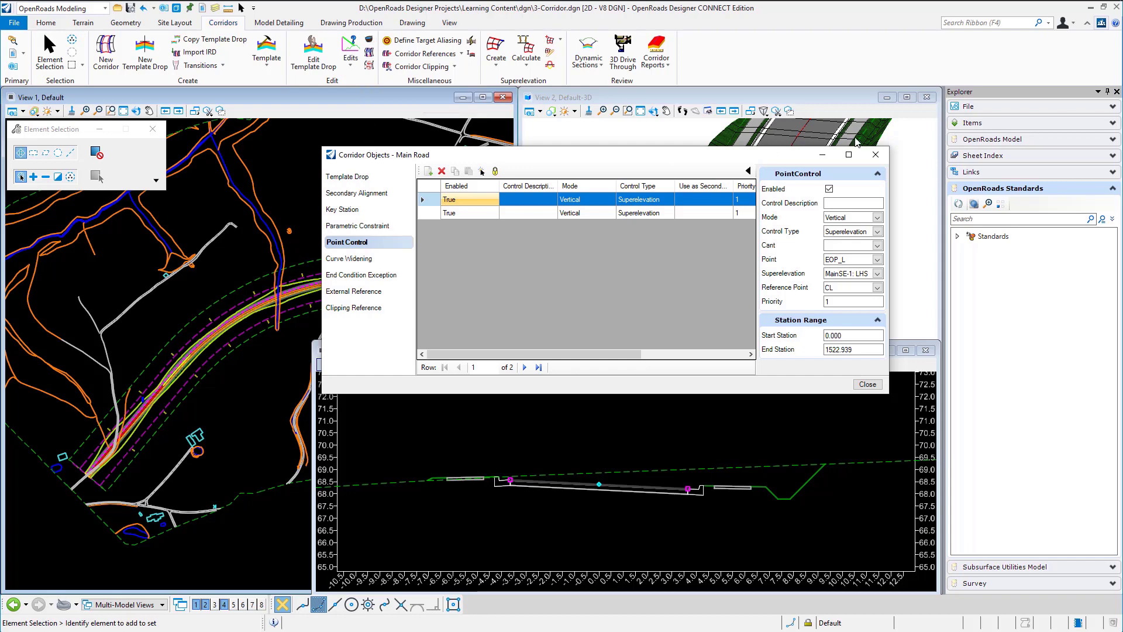
{"action": "left_click", "coordinate": [876, 156]}
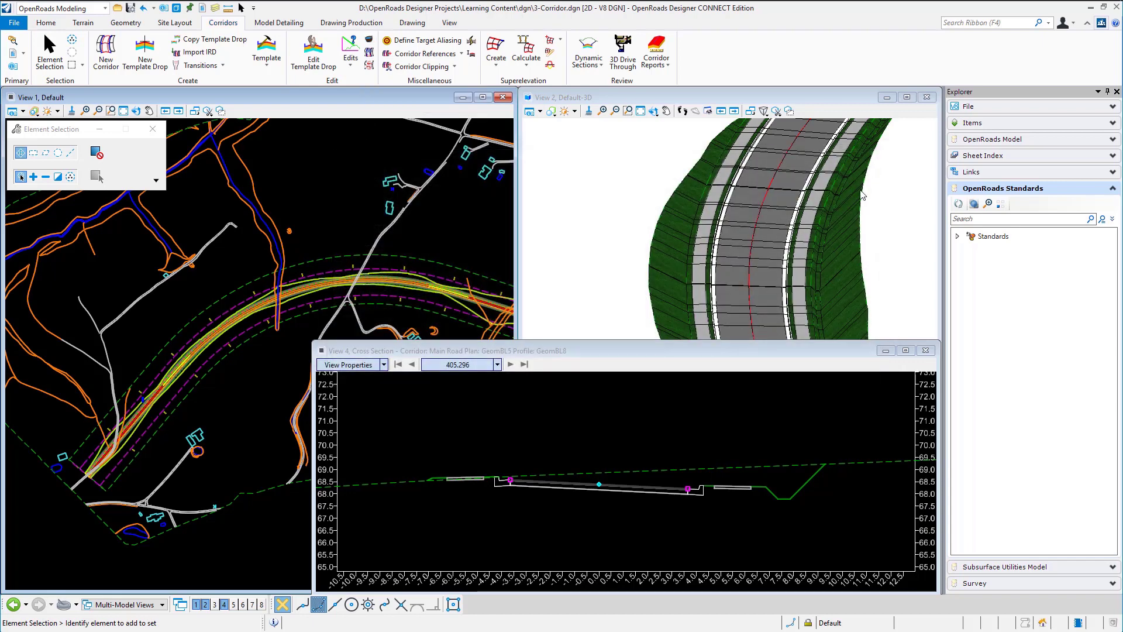